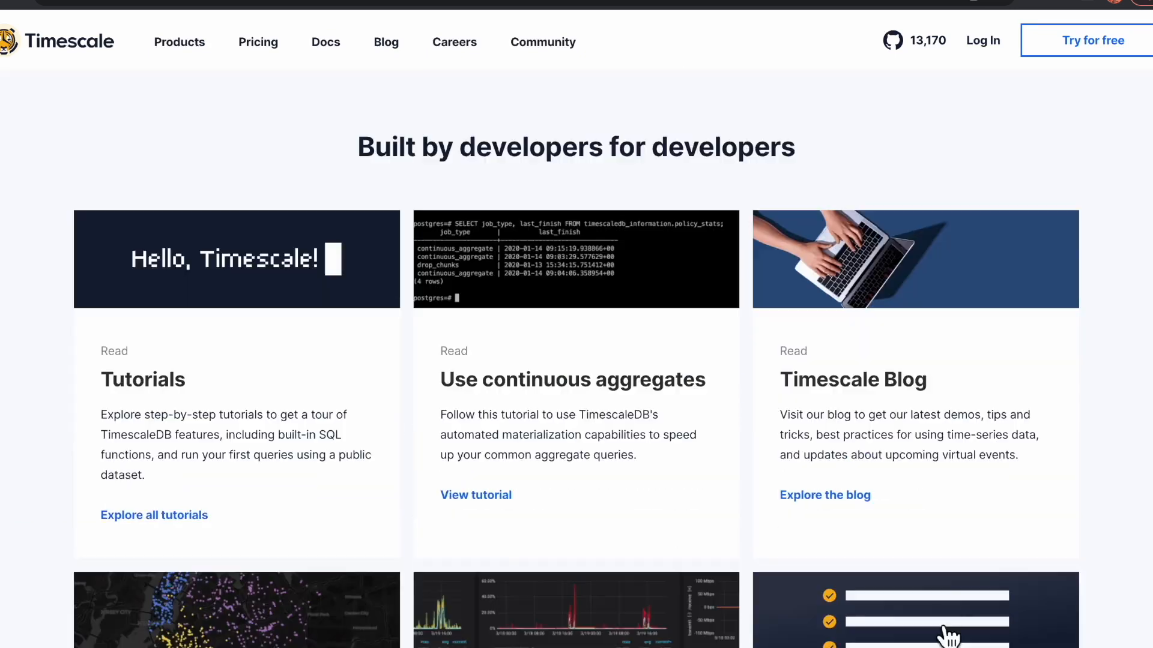
pyautogui.scroll(-20, 937, 624)
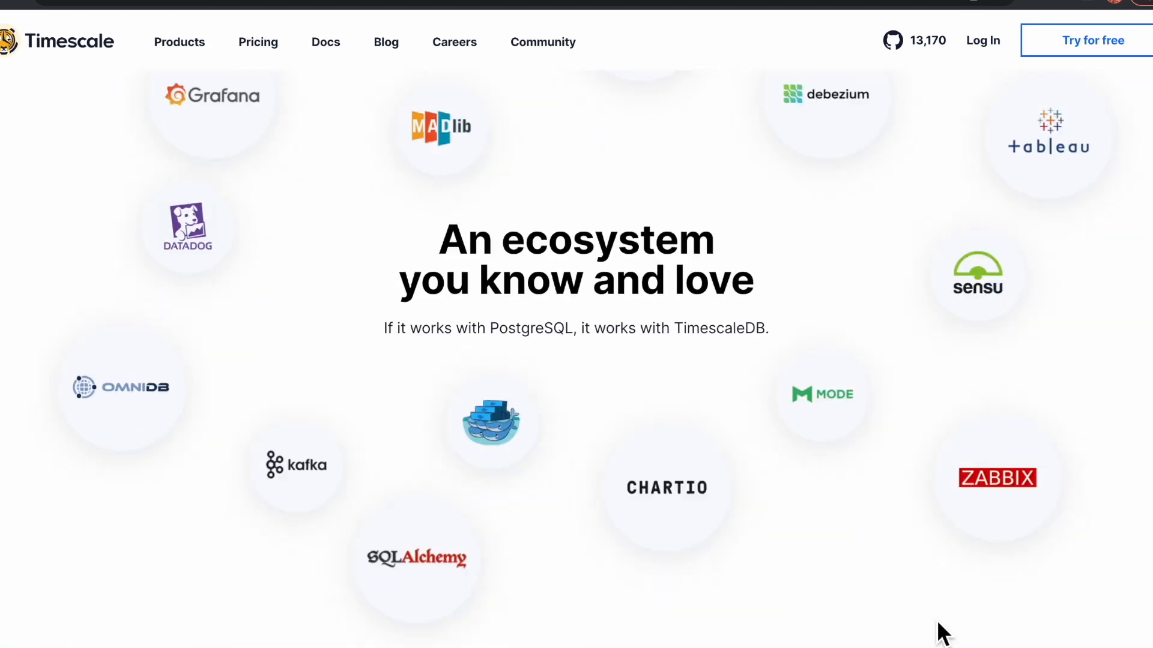
pyautogui.scroll(-13, 938, 624)
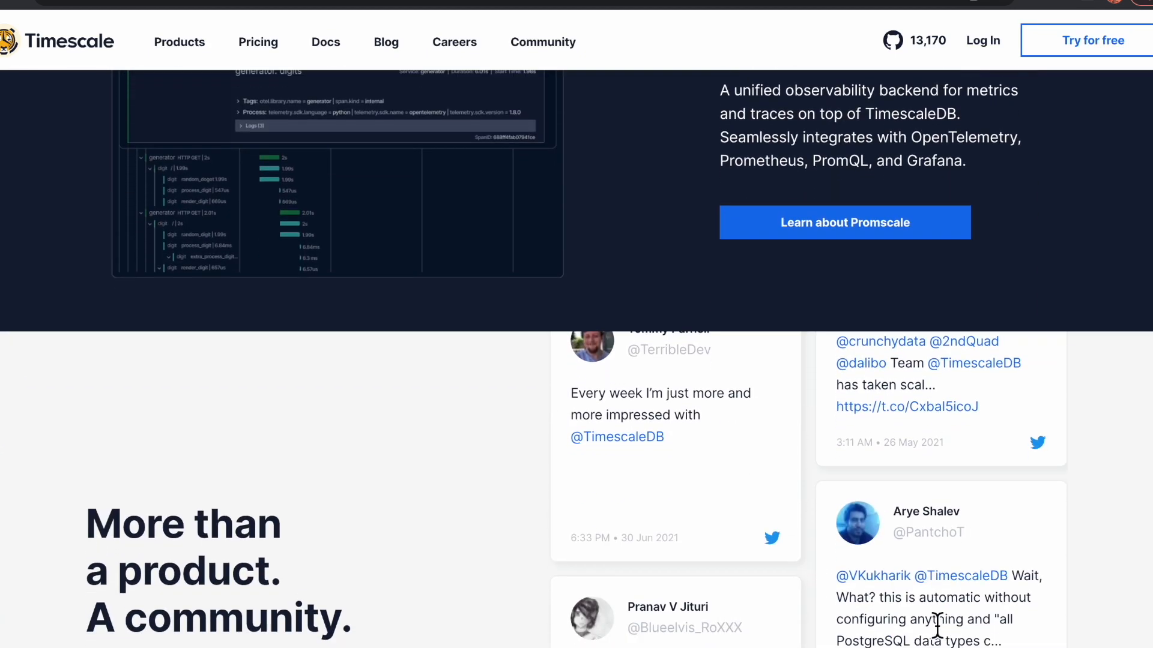
pyautogui.scroll(-10, 941, 631)
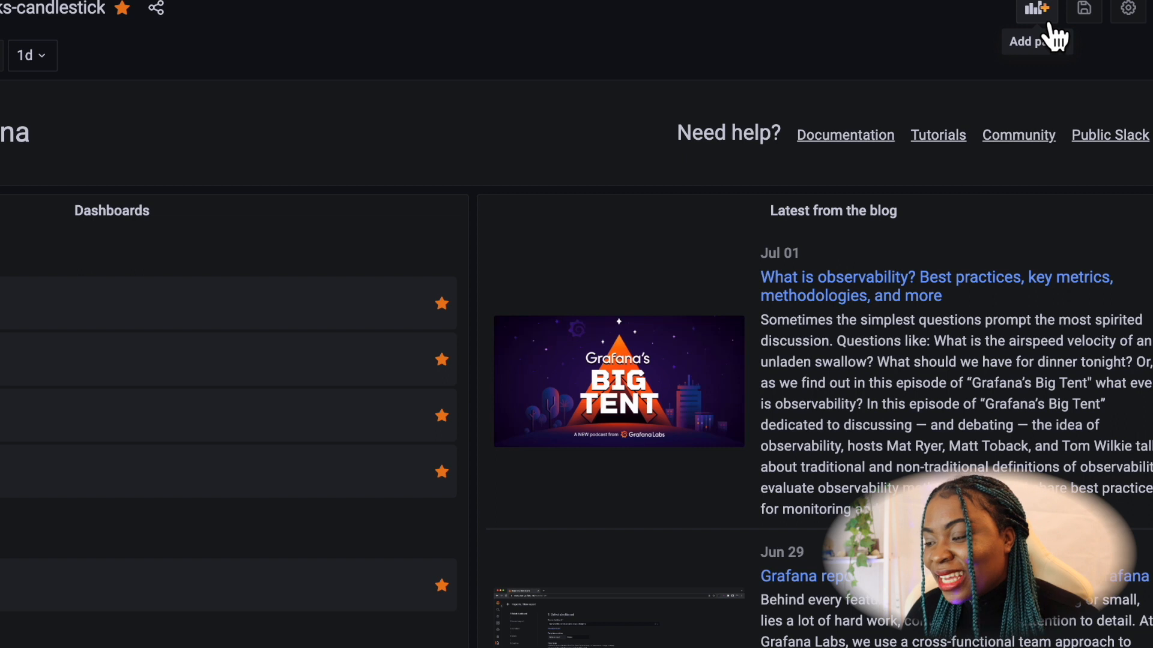
# - Add a new panel to the Stocks-candlestick dashboard and set its visualization to Bar chart
pyautogui.click(1050, 27)
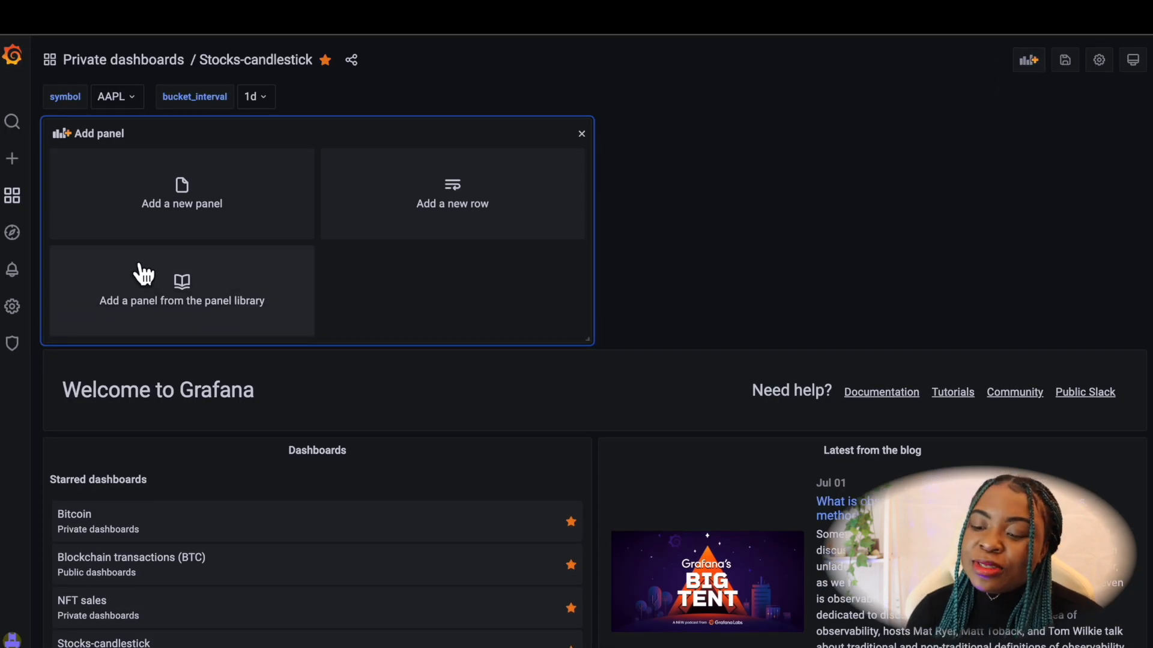
pyautogui.click(166, 224)
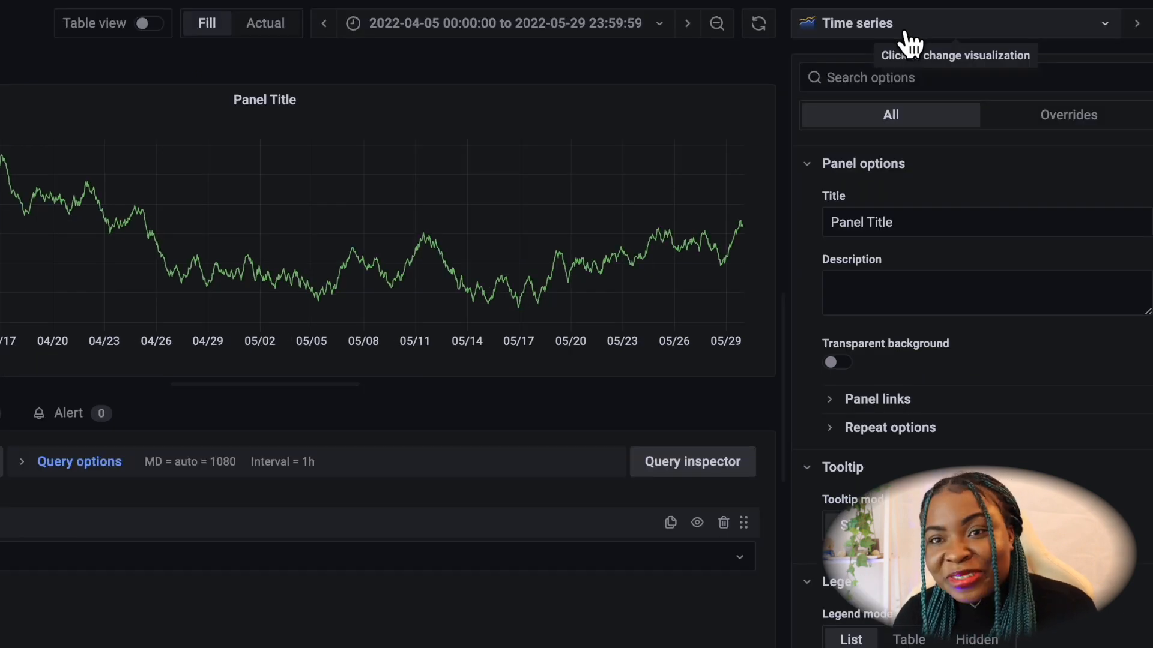
pyautogui.click(908, 27)
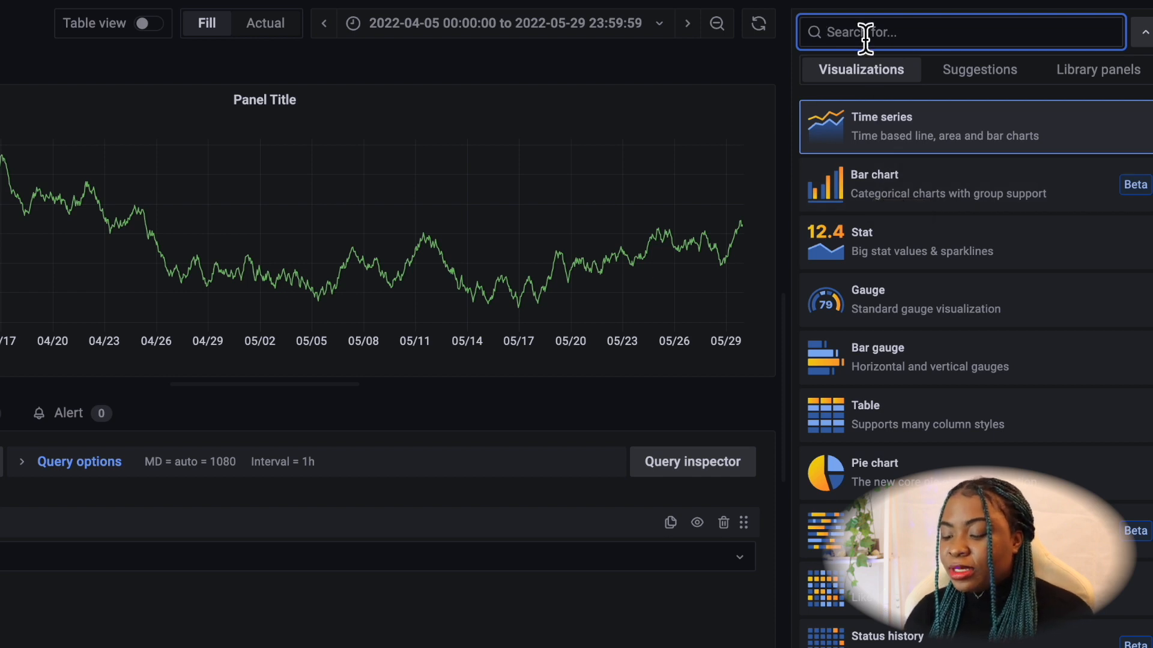
pyautogui.write('BAR')
pyautogui.click(910, 147)
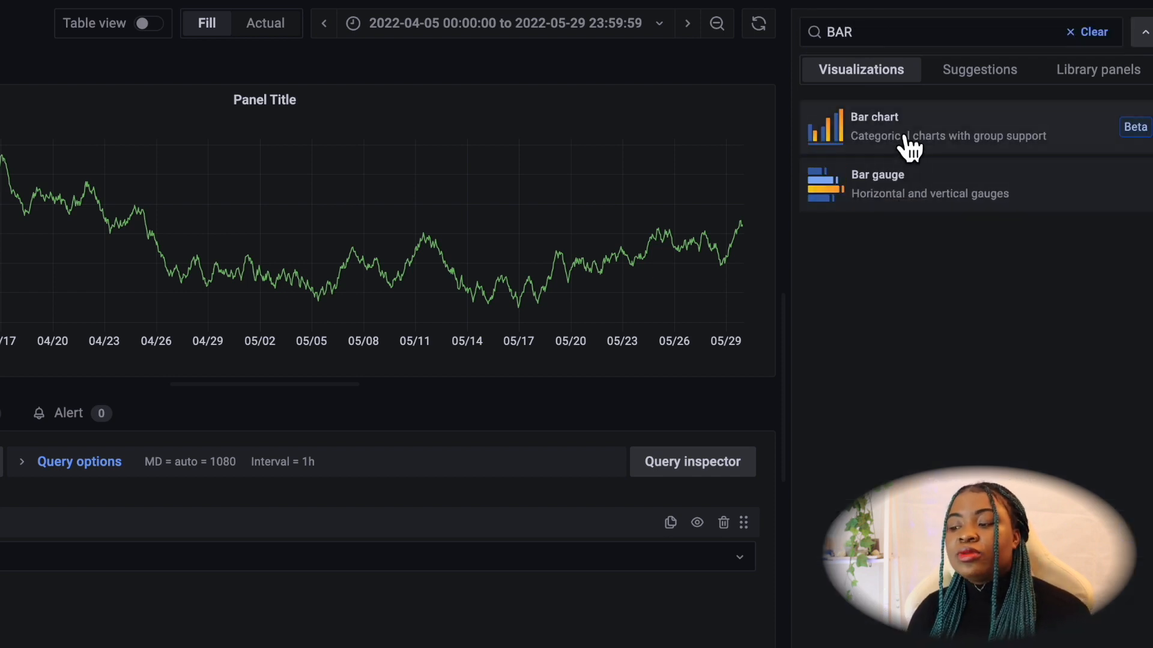
pyautogui.click(910, 147)
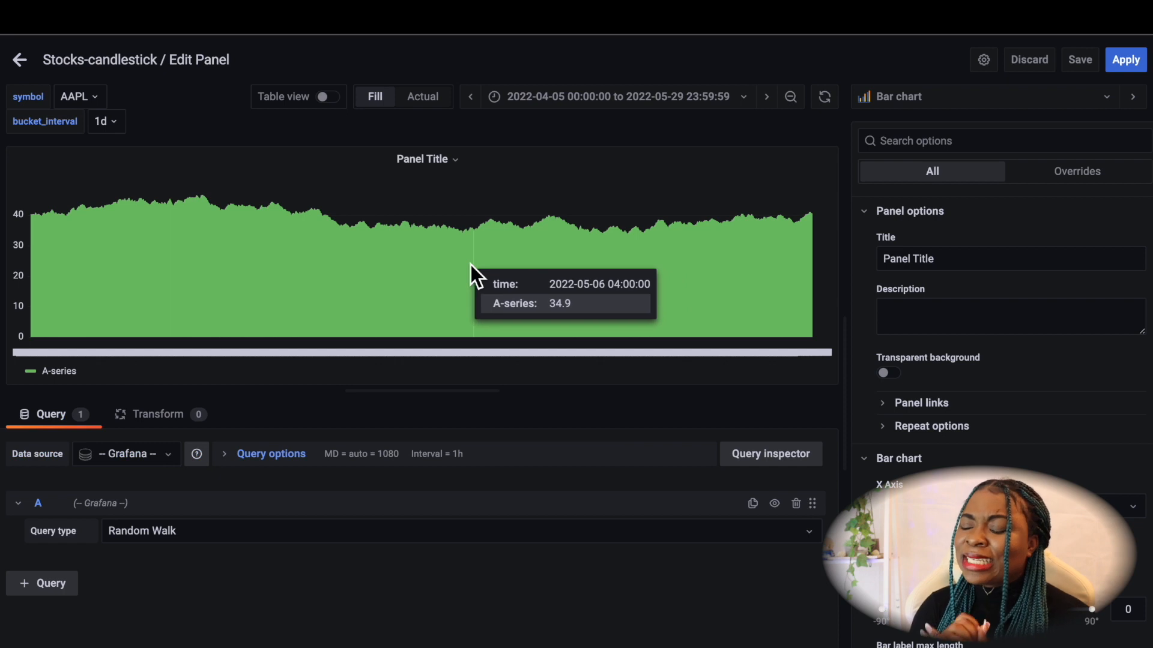
# - Set the panel's data source to stocks-candlestick and switch query A to raw SQL editing
pyautogui.click(130, 454)
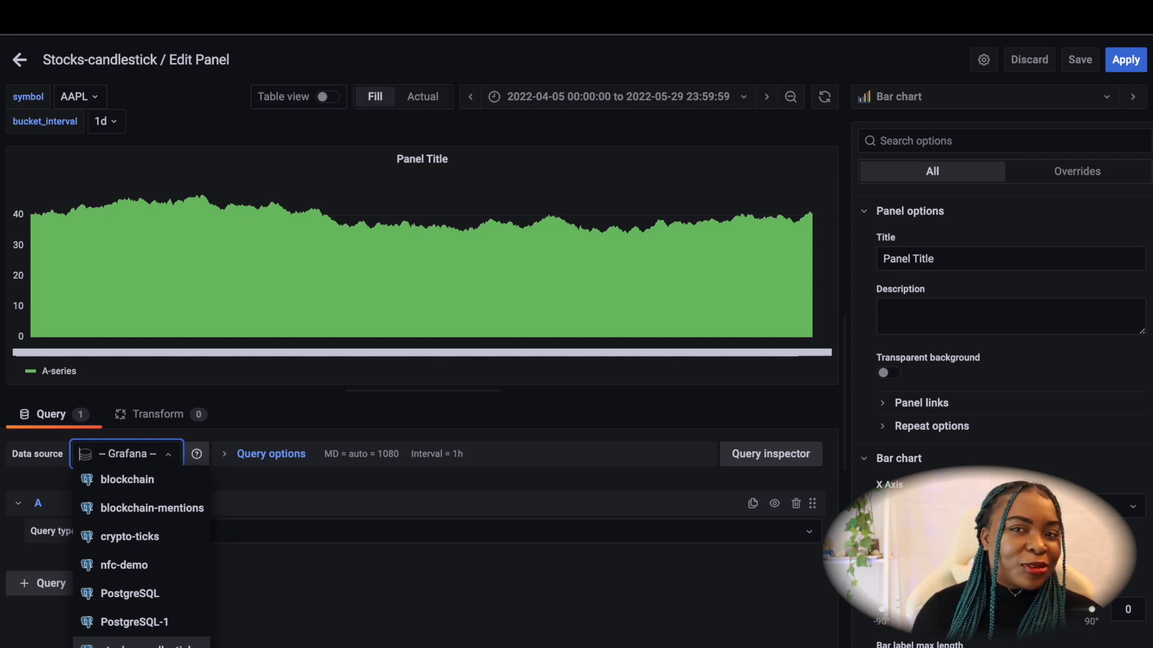
pyautogui.click(138, 644)
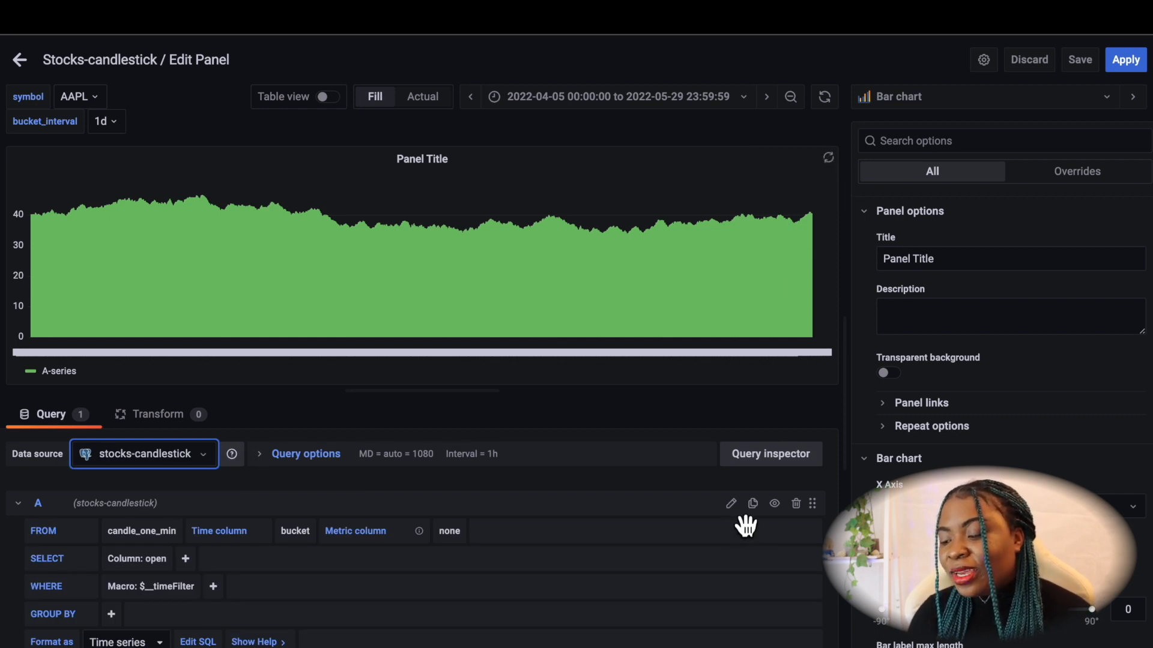
pyautogui.click(731, 503)
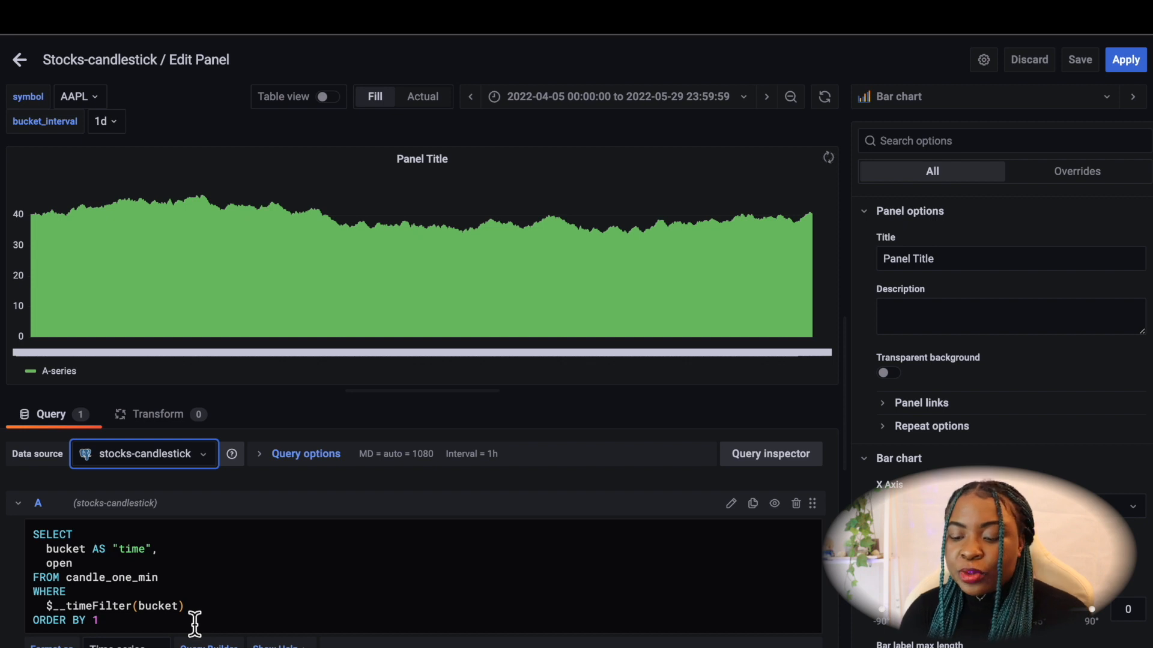
# - Replace the SQL with a query averaging price per $bucket_interval time bucket from stocks_real_time, filtered by $symbol and dashboard time range, grouped by bucket and symbol
pyautogui.moveTo(121, 620); pyautogui.dragTo(36, 533)
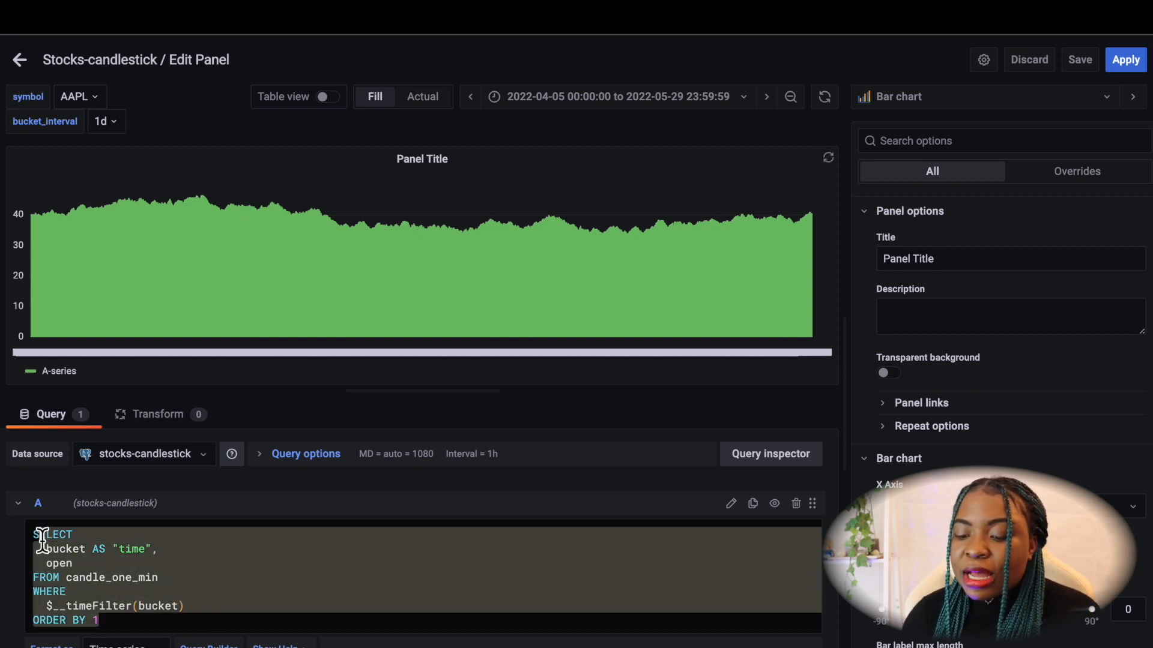
pyautogui.press('BackSpace')
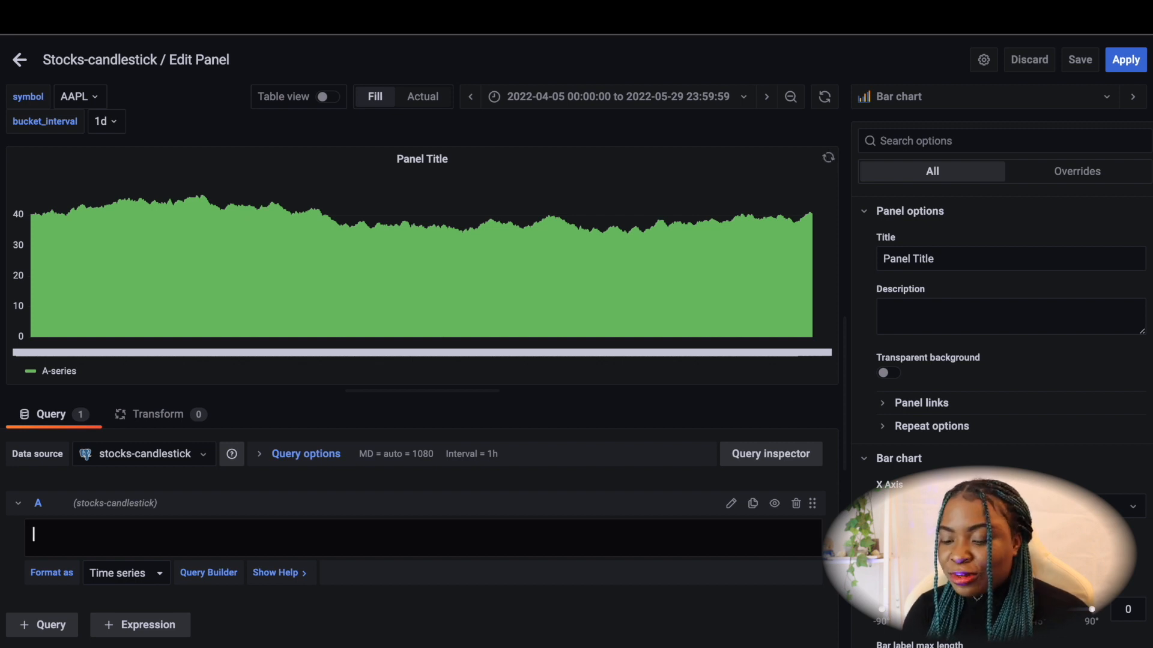
pyautogui.write("SELECT time_bucket('$bucket_interval', time) AS time, symbol,     AVG(price) as price FROM stocks_real_time srt WHERE symbol = $symbol  AND time >= $__timeFrom()::timestamptz AND time < $__timeTo()::timestamptz GROUP BY time_bucket('$bucket_interval', time), symbol;")
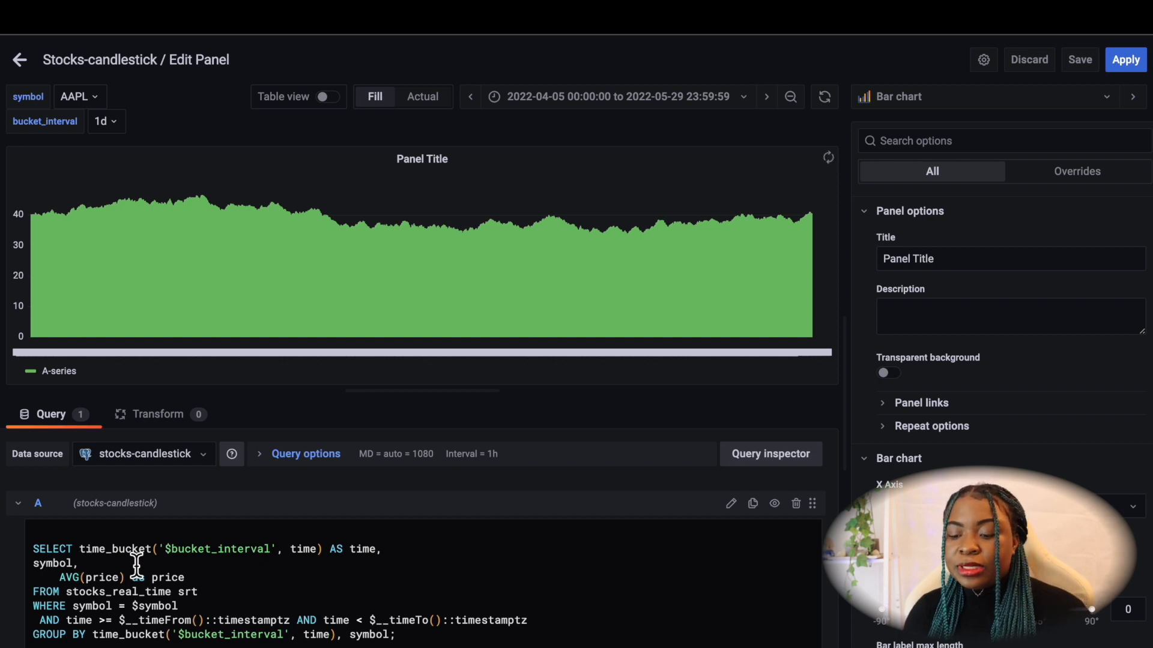
pyautogui.click(222, 555)
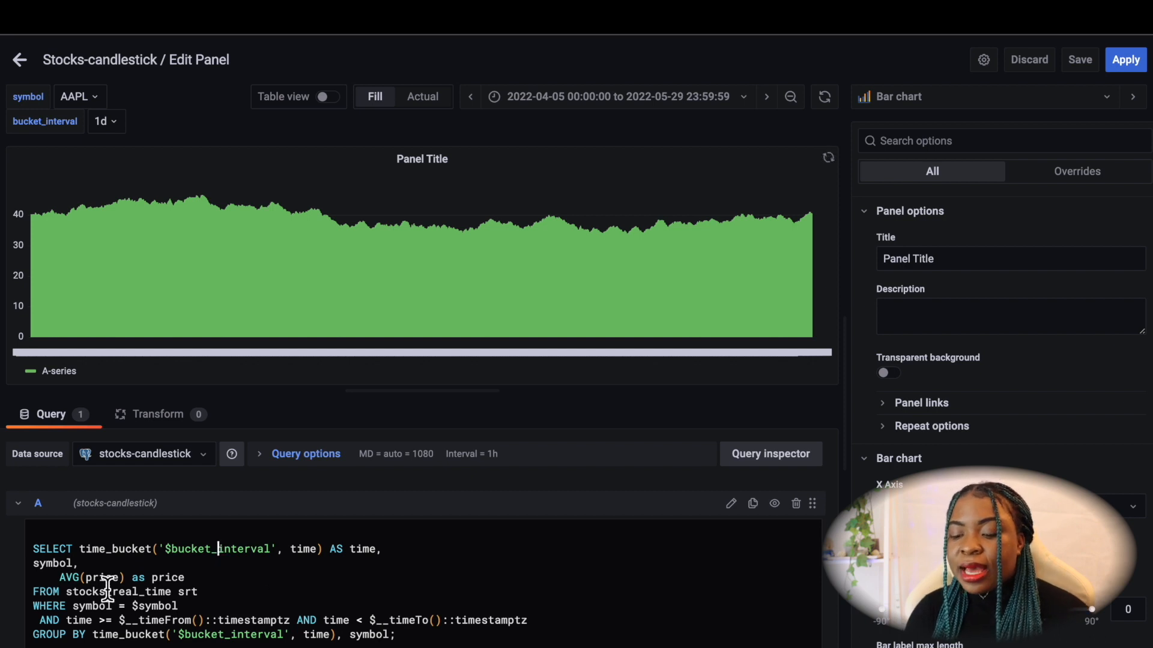
pyautogui.moveTo(56, 580); pyautogui.dragTo(187, 579)
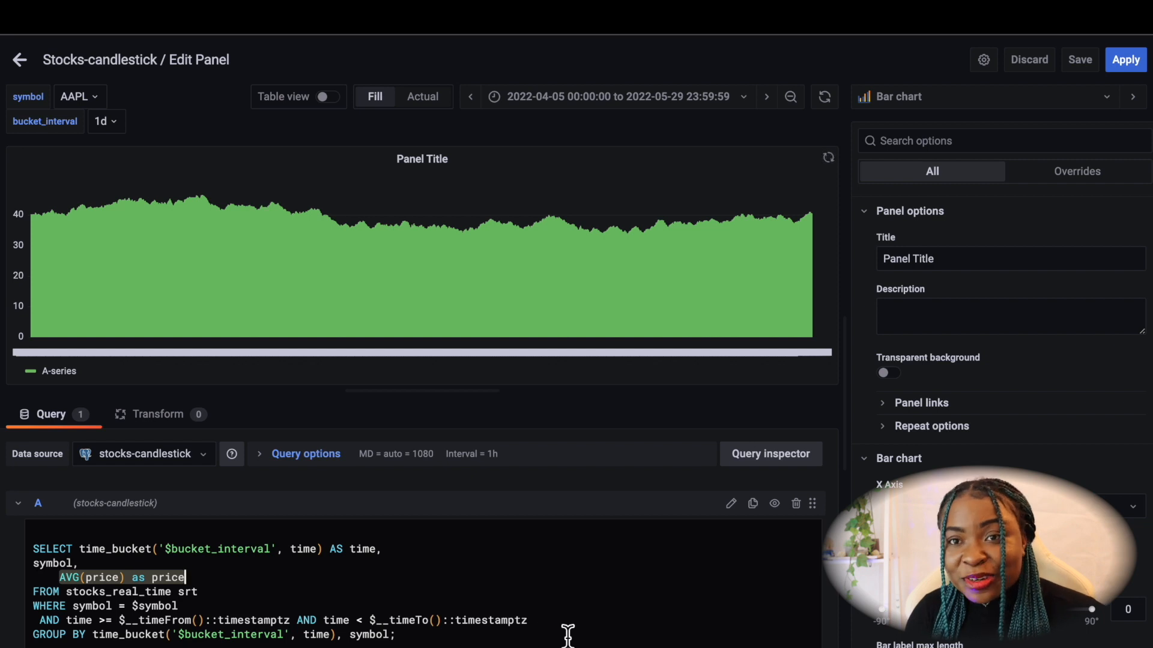
# - Look over the available quick time ranges without changing the range, and refresh the panel's data
pyautogui.click(666, 99)
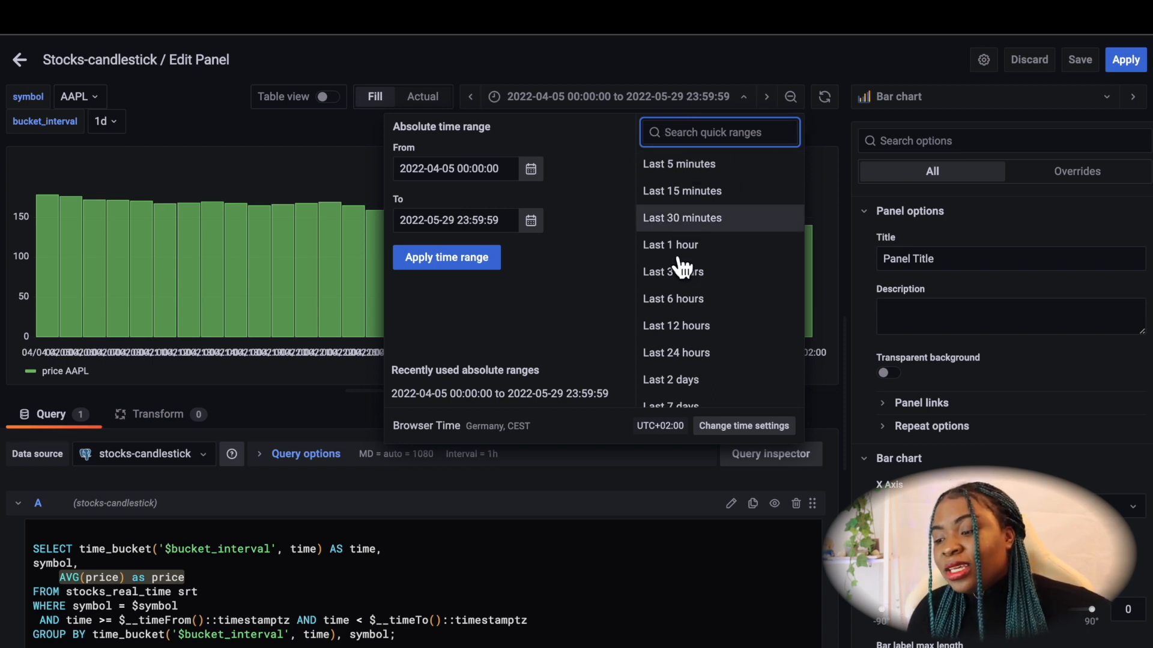
pyautogui.scroll(-5, 681, 339)
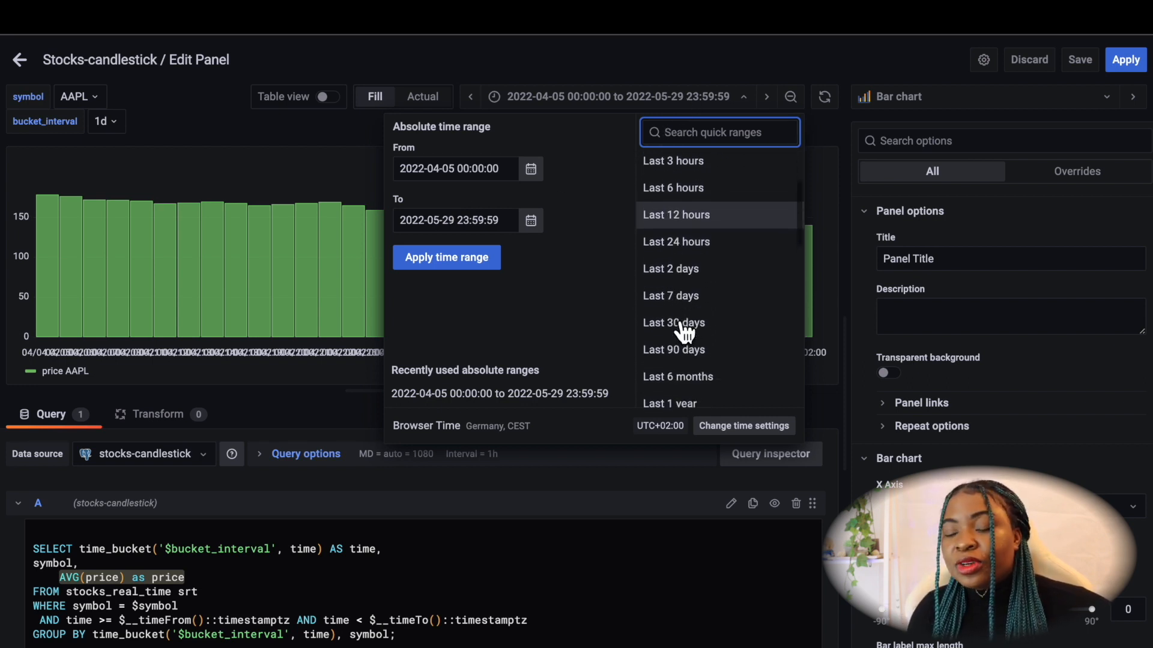
pyautogui.scroll(1, 679, 328)
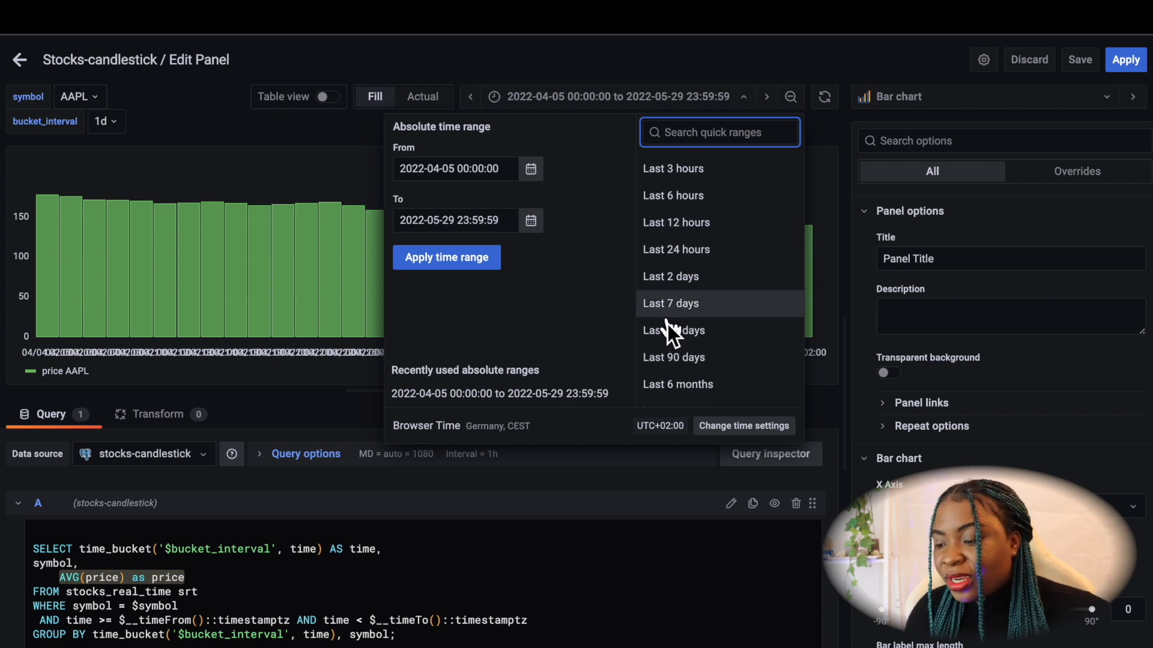
pyautogui.click(523, 597)
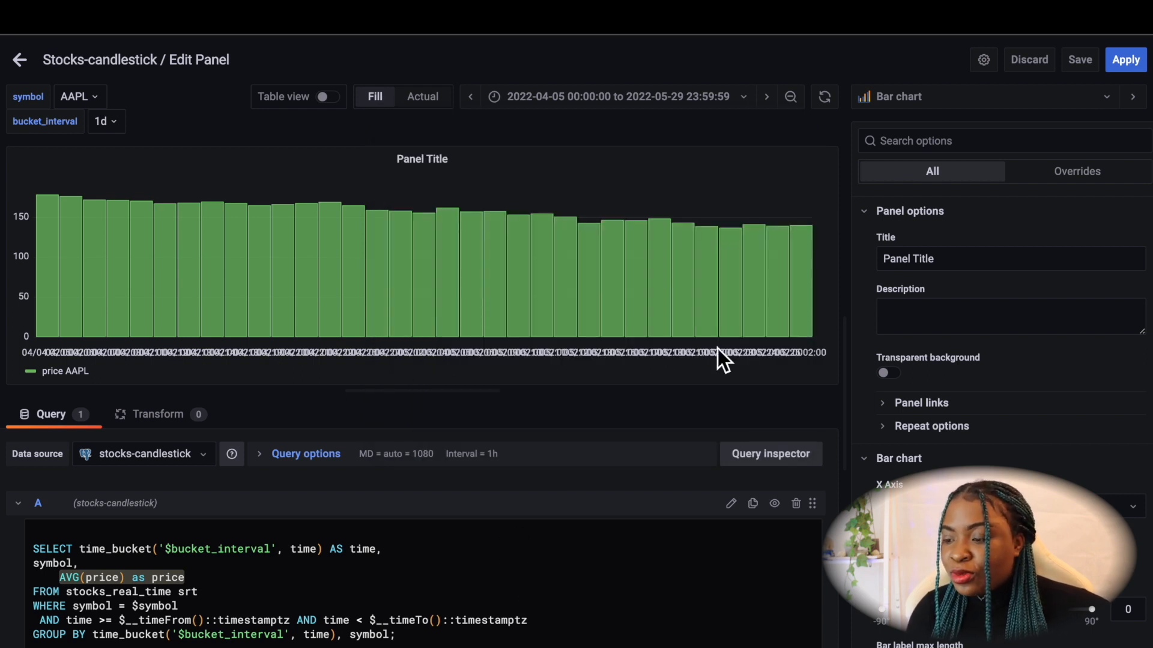
pyautogui.click(829, 108)
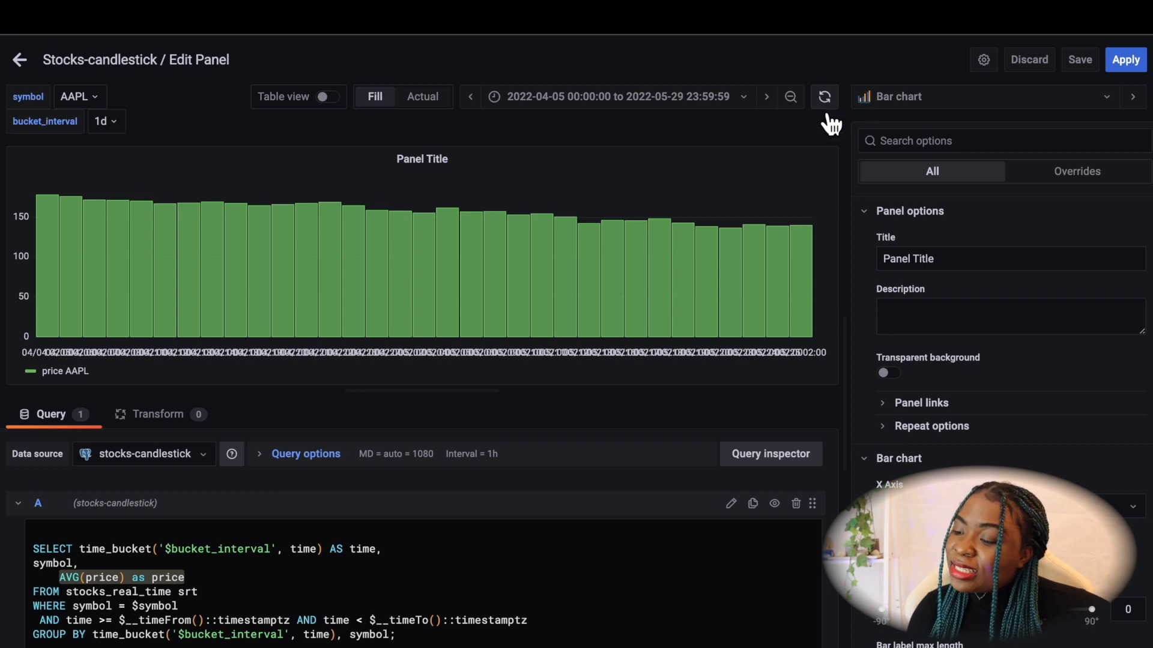
# - Set the panel title to "bar chart"
pyautogui.moveTo(533, 240)
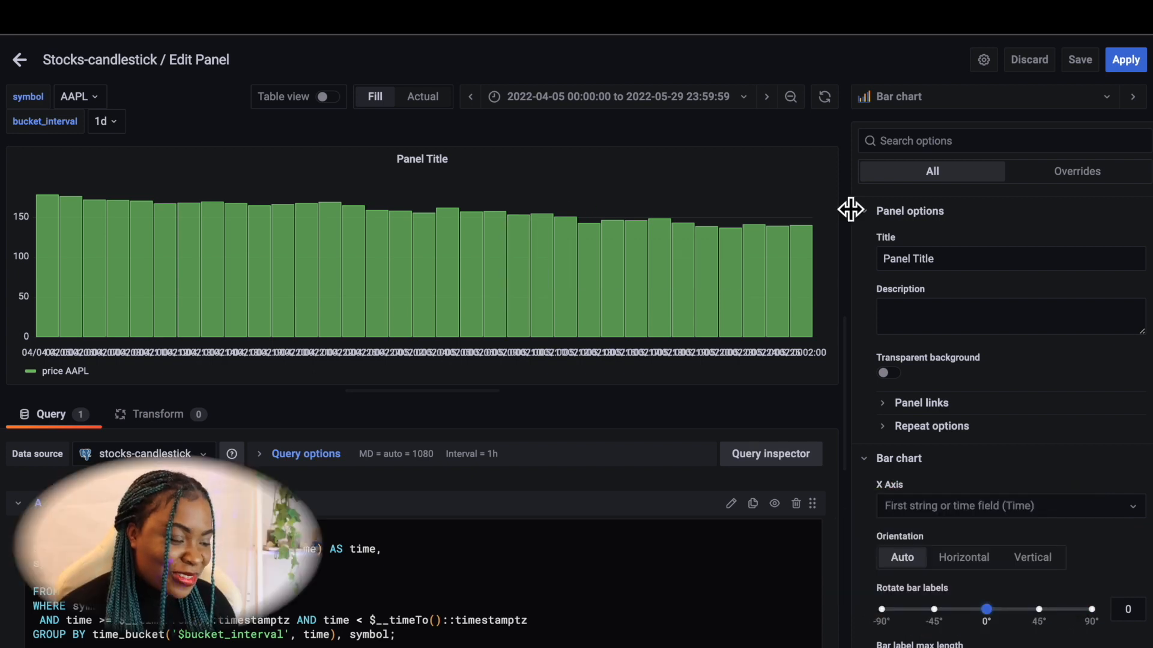
pyautogui.scroll(-1, 915, 540)
pyautogui.scroll(-1, 915, 540)
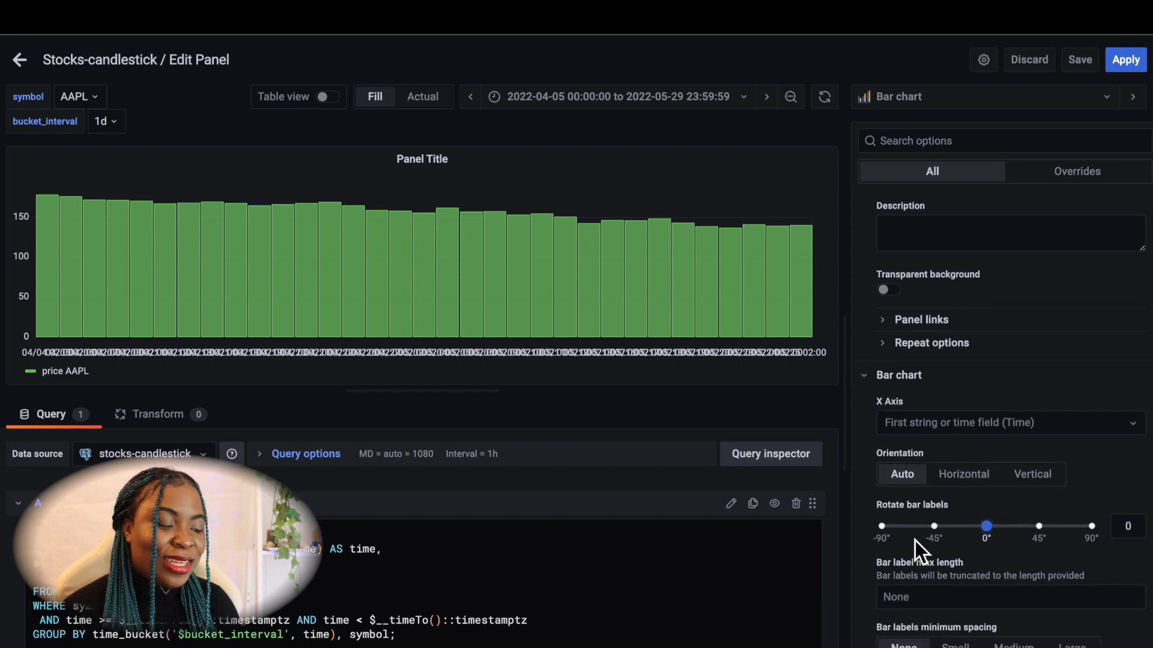
pyautogui.scroll(3, 904, 386)
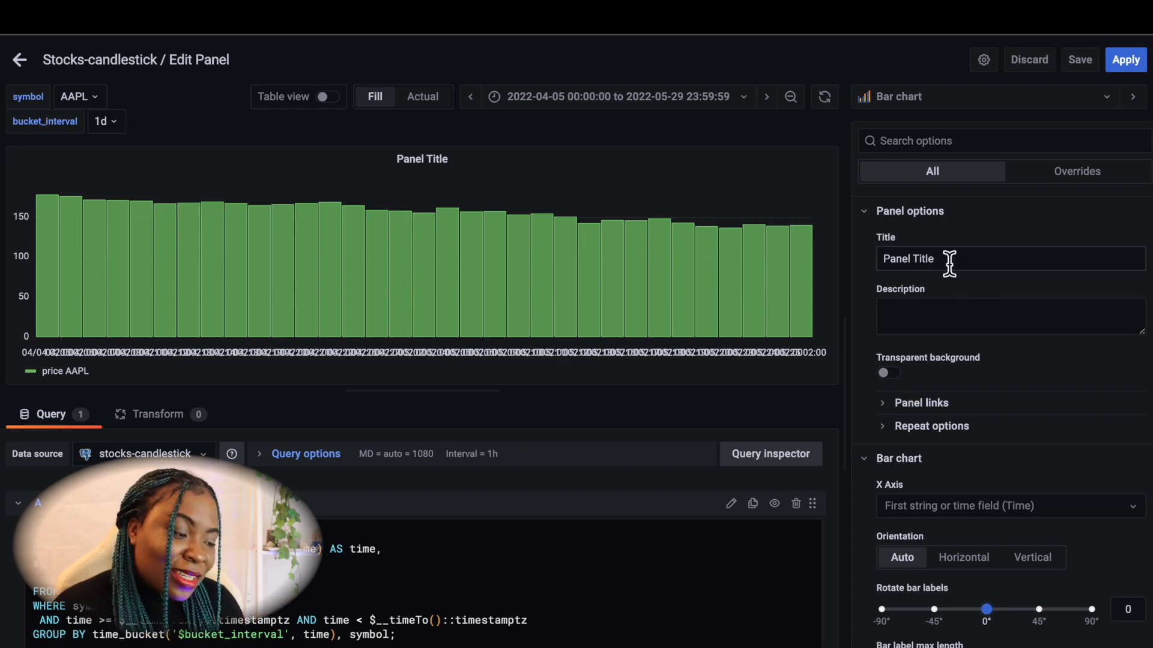
pyautogui.moveTo(949, 262); pyautogui.dragTo(883, 261)
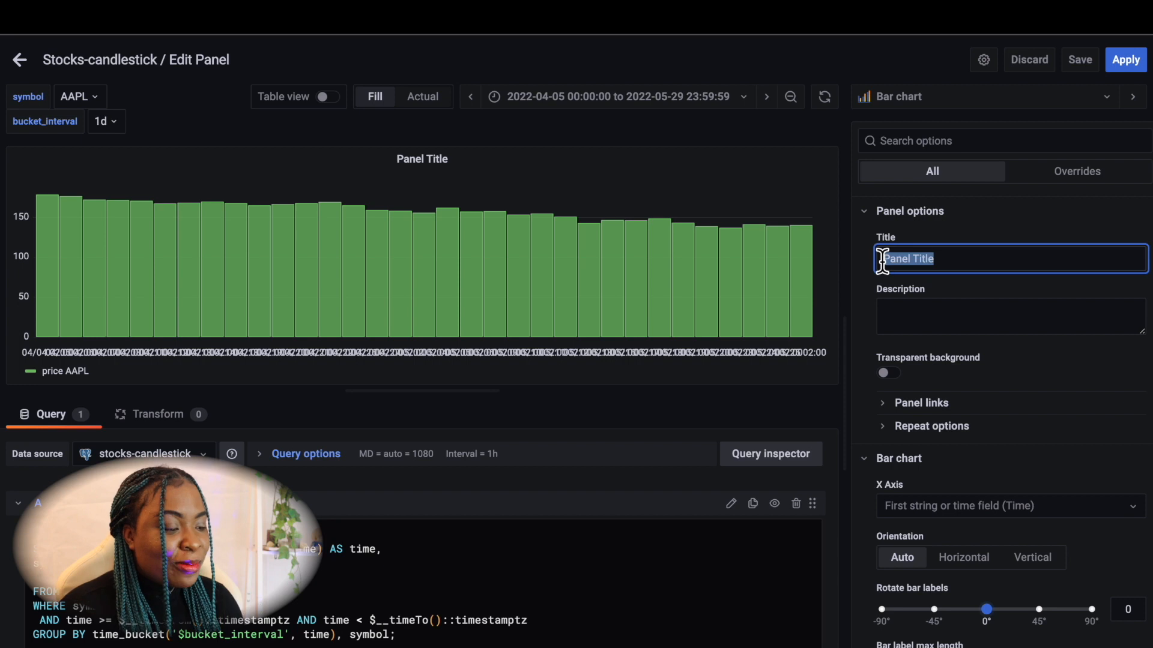
pyautogui.write('b')
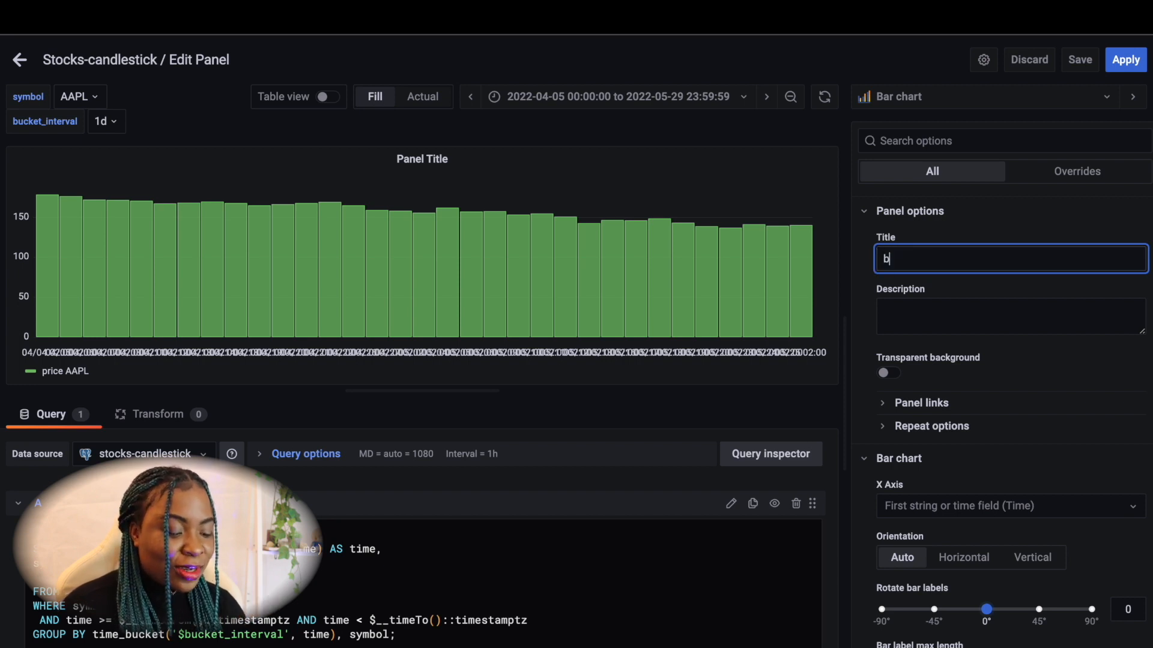
pyautogui.write('ar chart')
pyautogui.click(1101, 387)
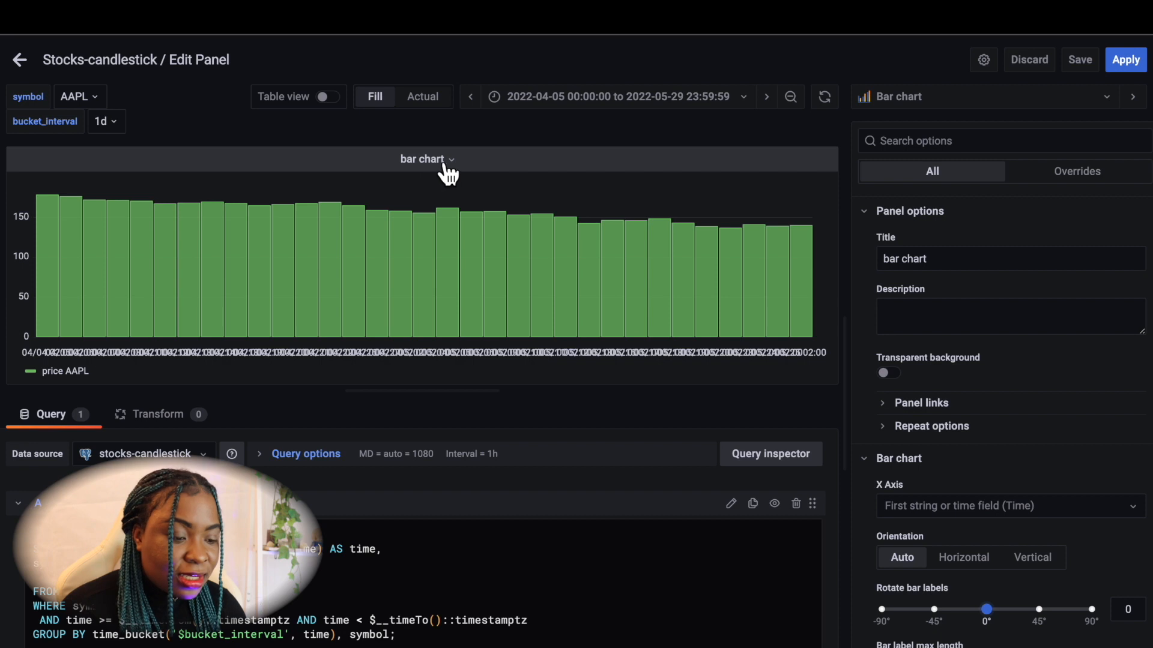
# - Set the bar chart's X axis field to Time
pyautogui.scroll(-3, 996, 488)
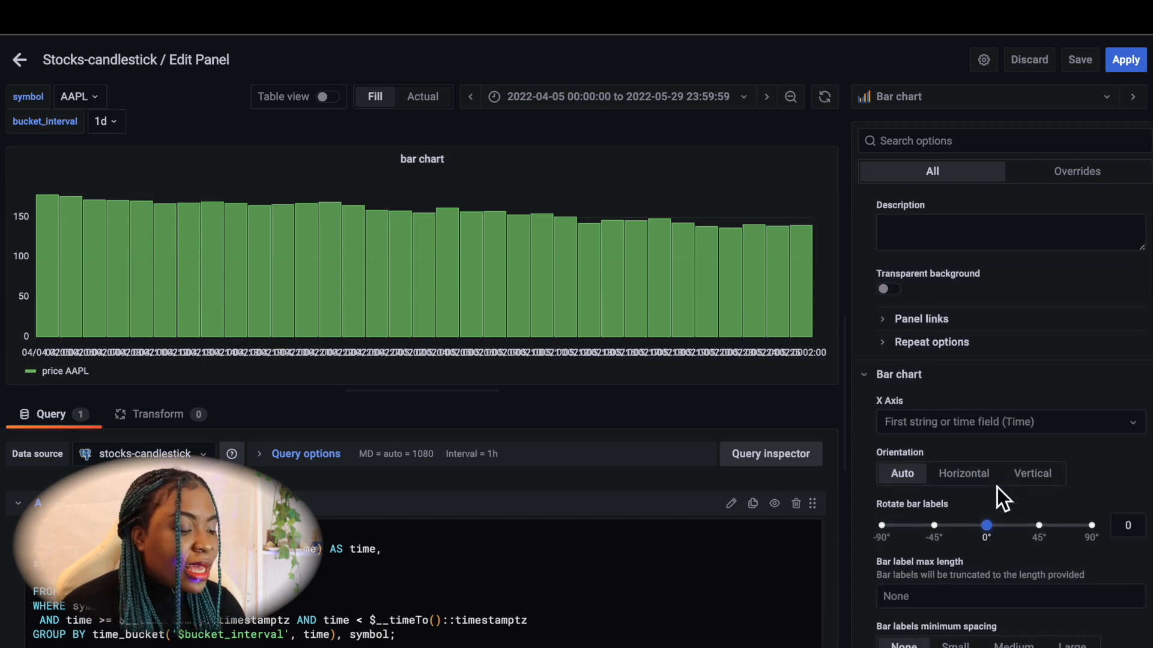
pyautogui.click(971, 393)
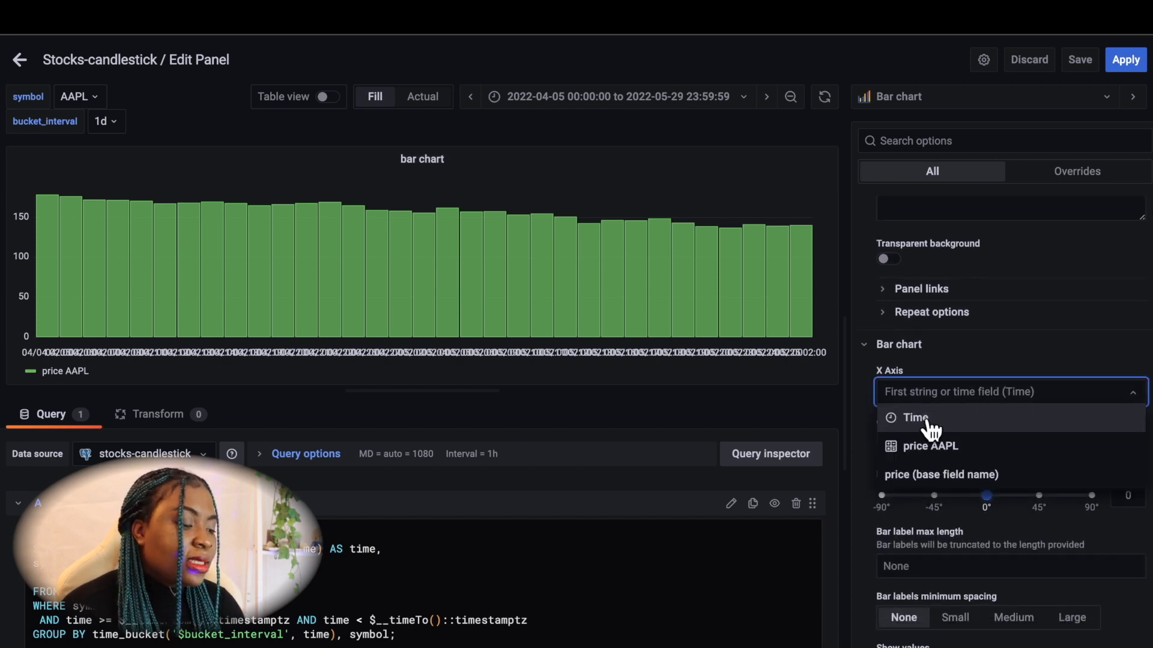
pyautogui.click(900, 413)
# - Try the Small, Medium and Large minimum spacing options for the bar labels and settle on Small
pyautogui.scroll(-5, 917, 413)
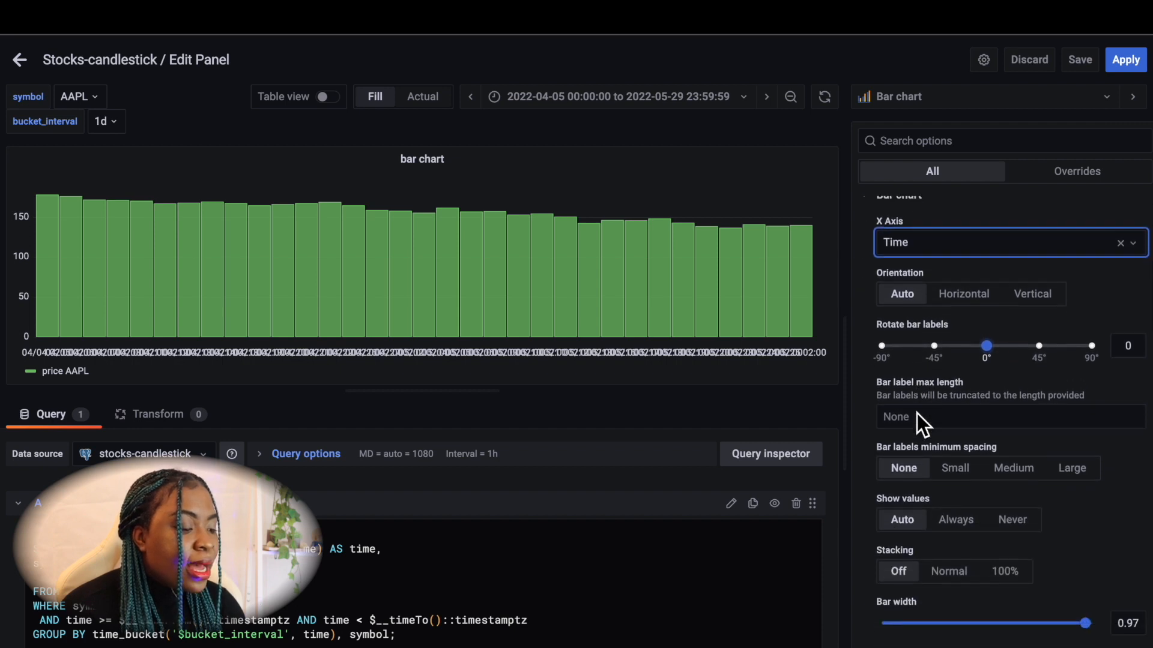
pyautogui.scroll(-3, 916, 413)
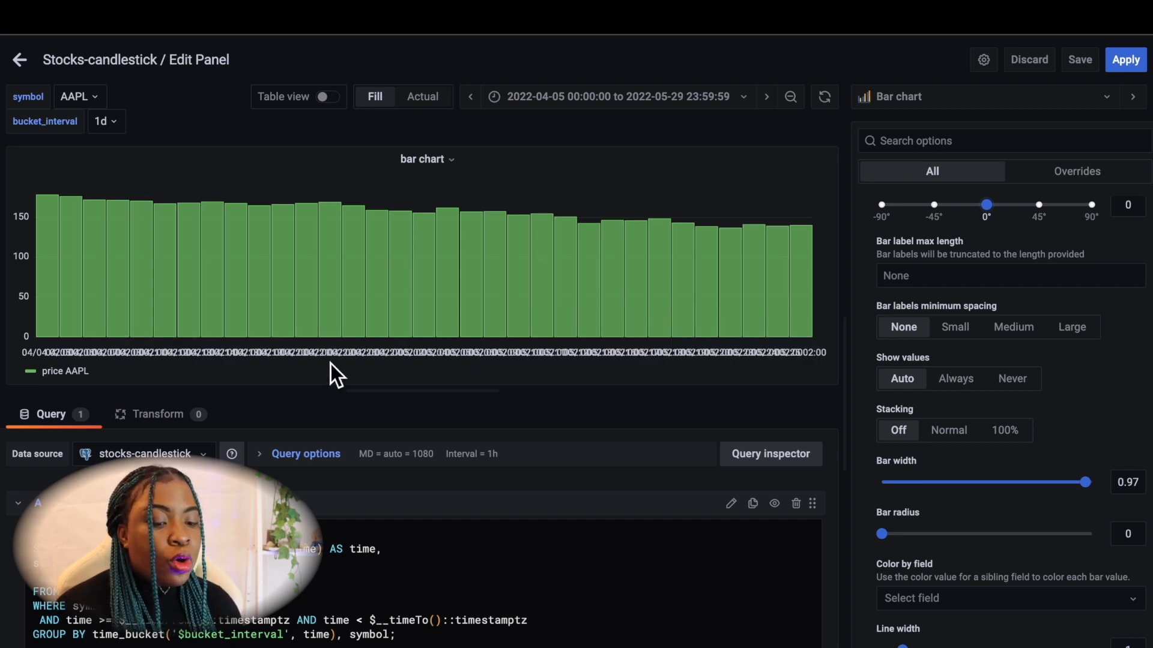
pyautogui.click(971, 336)
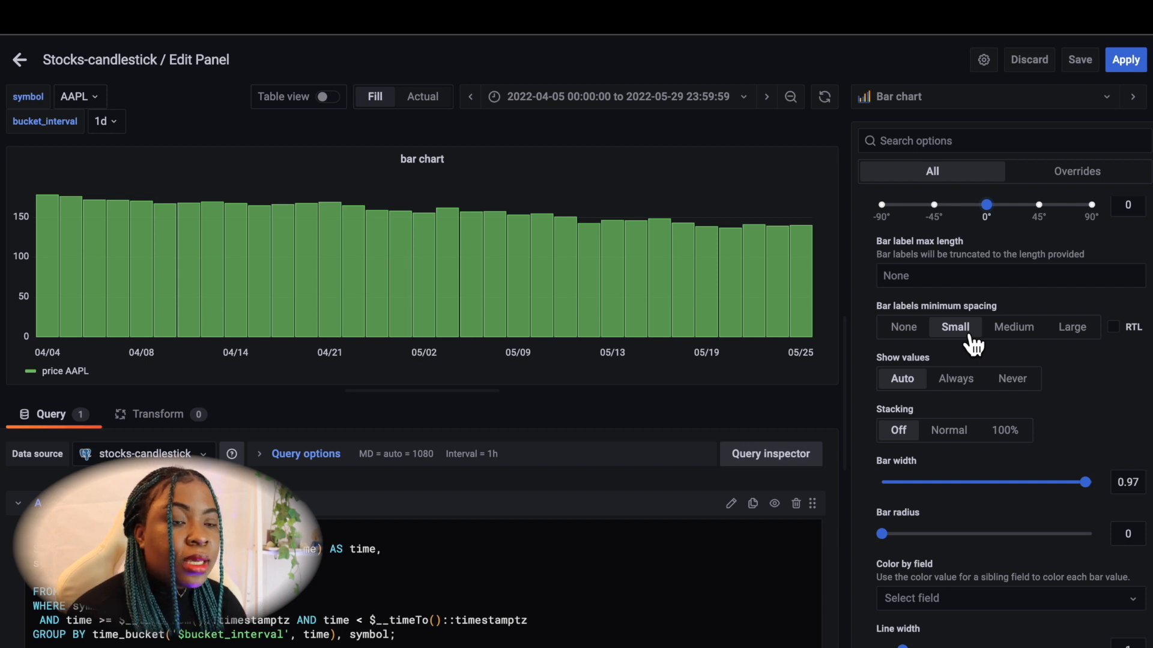
pyautogui.click(1028, 337)
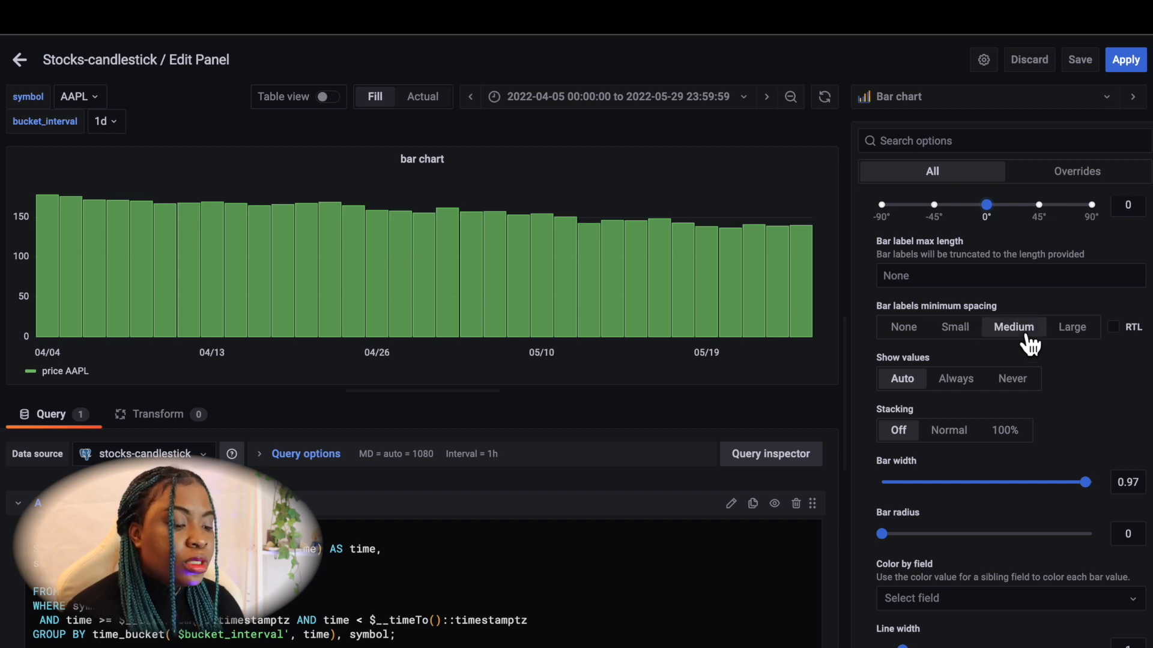
pyautogui.click(1087, 337)
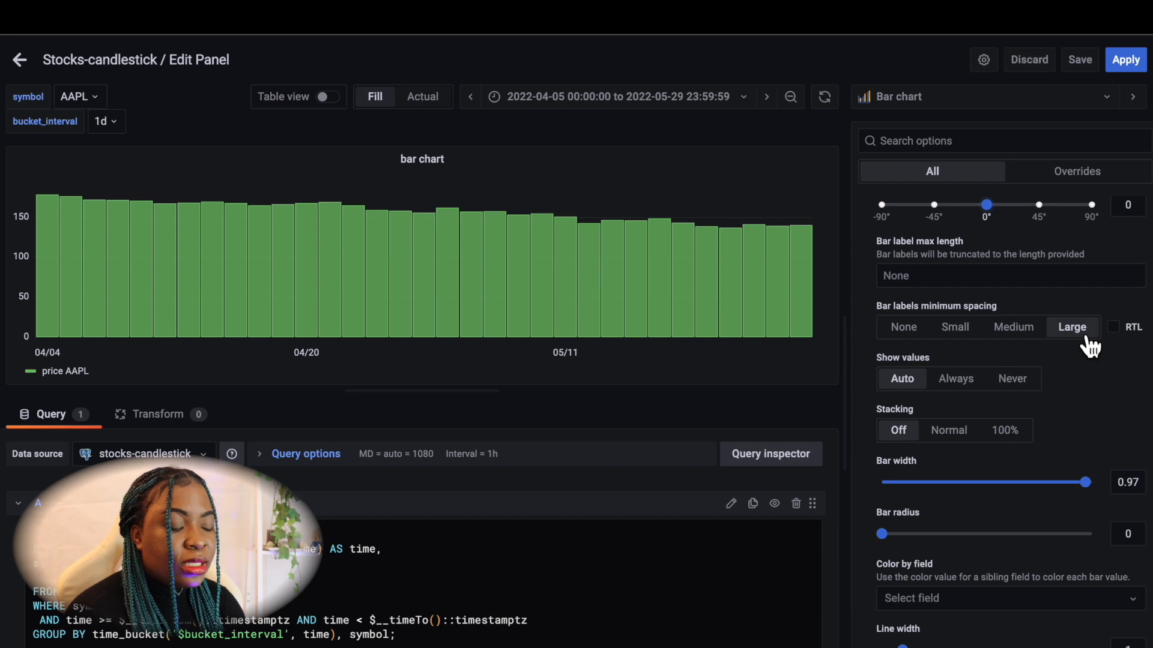
pyautogui.click(956, 331)
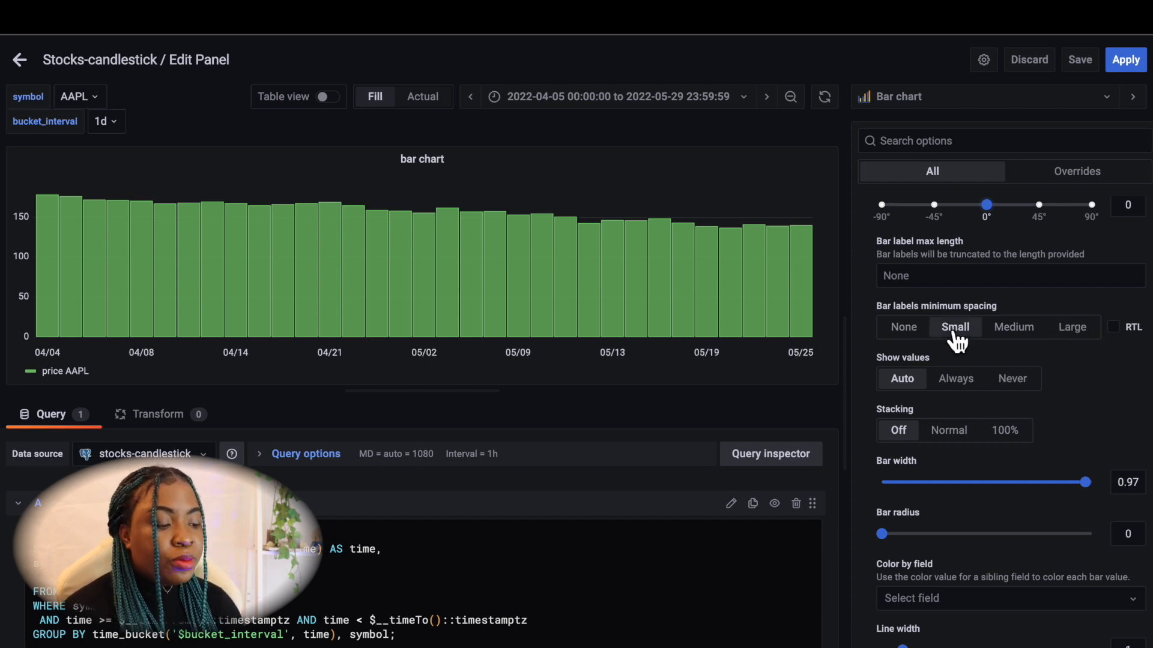
# - Try None as the minimum spacing for the bar labels and return it to Small
pyautogui.click(911, 334)
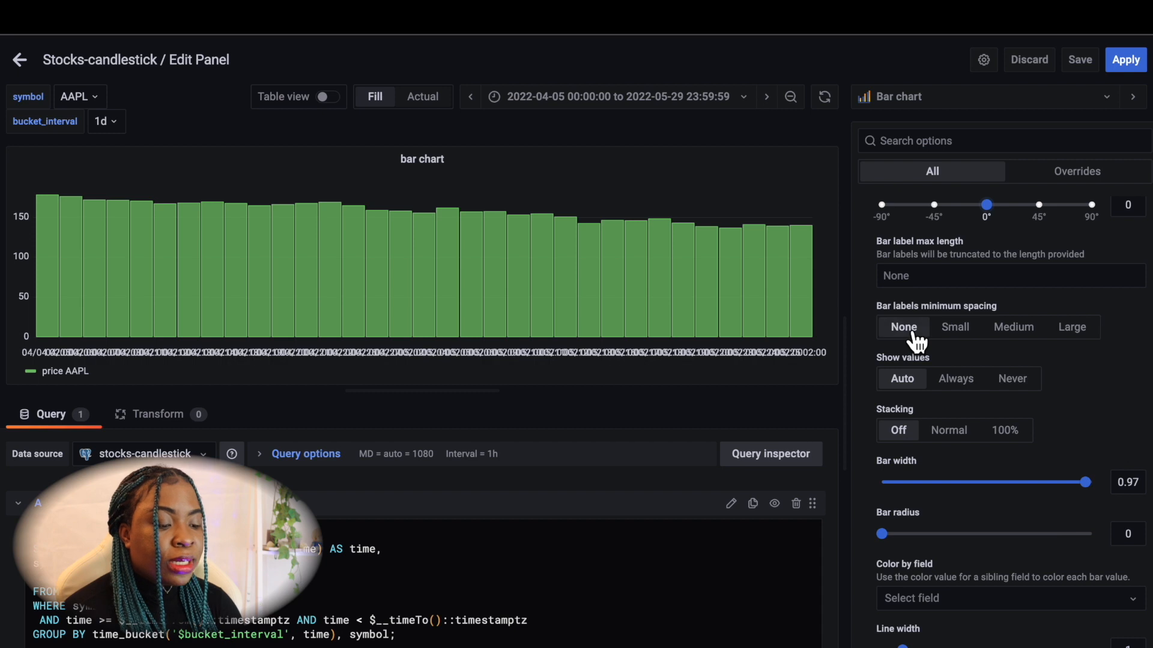
pyautogui.click(966, 336)
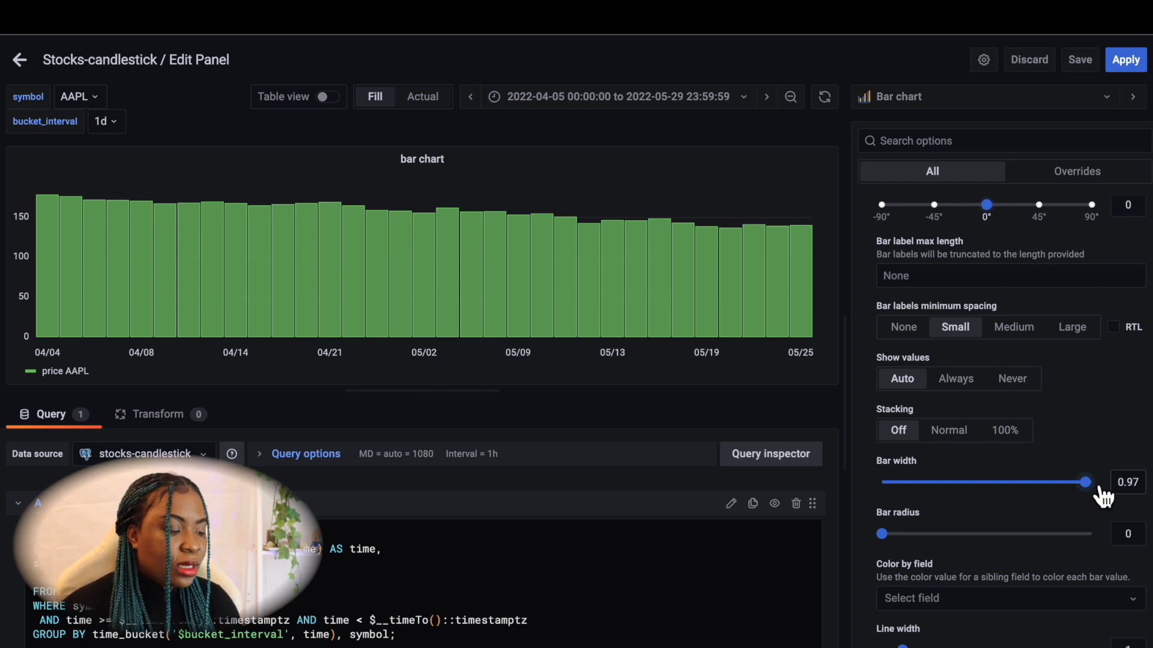
# - Set the bar width to 0.65 and the bar radius to 0.05
pyautogui.moveTo(1101, 495); pyautogui.dragTo(1026, 483)
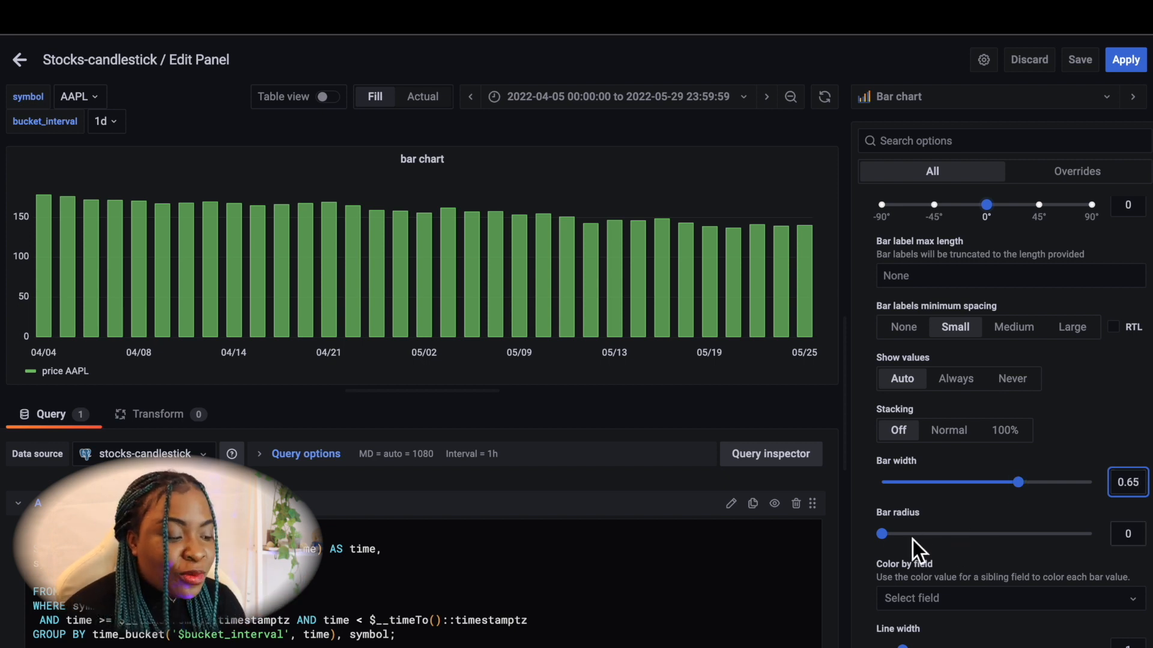
pyautogui.click(894, 546)
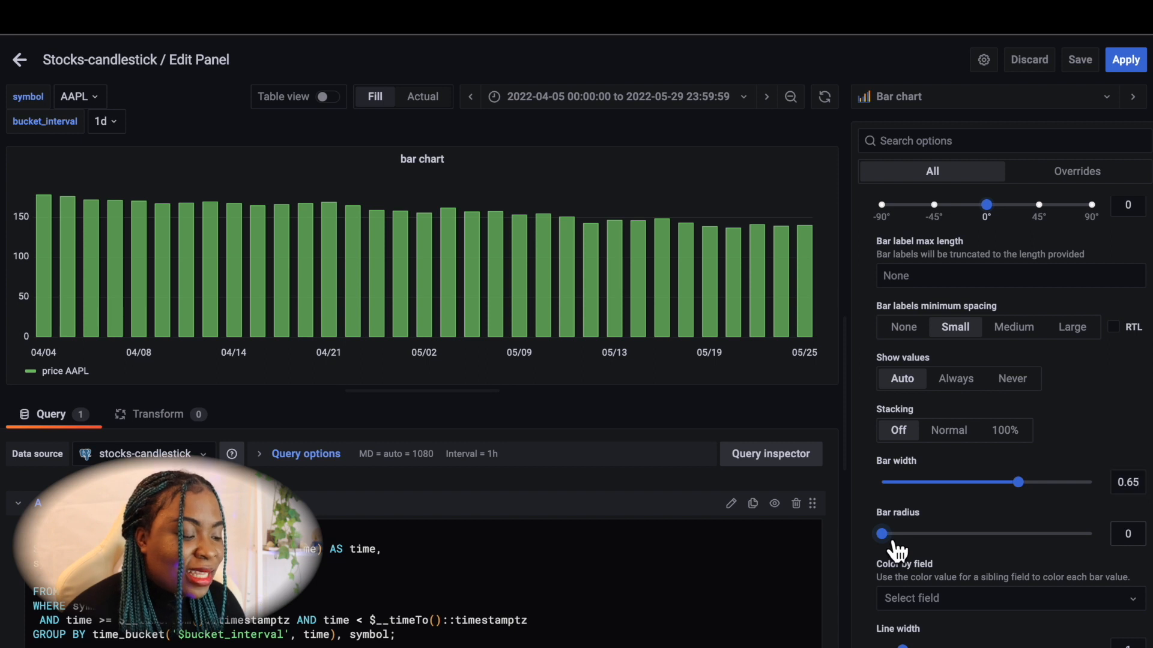
pyautogui.click(893, 536)
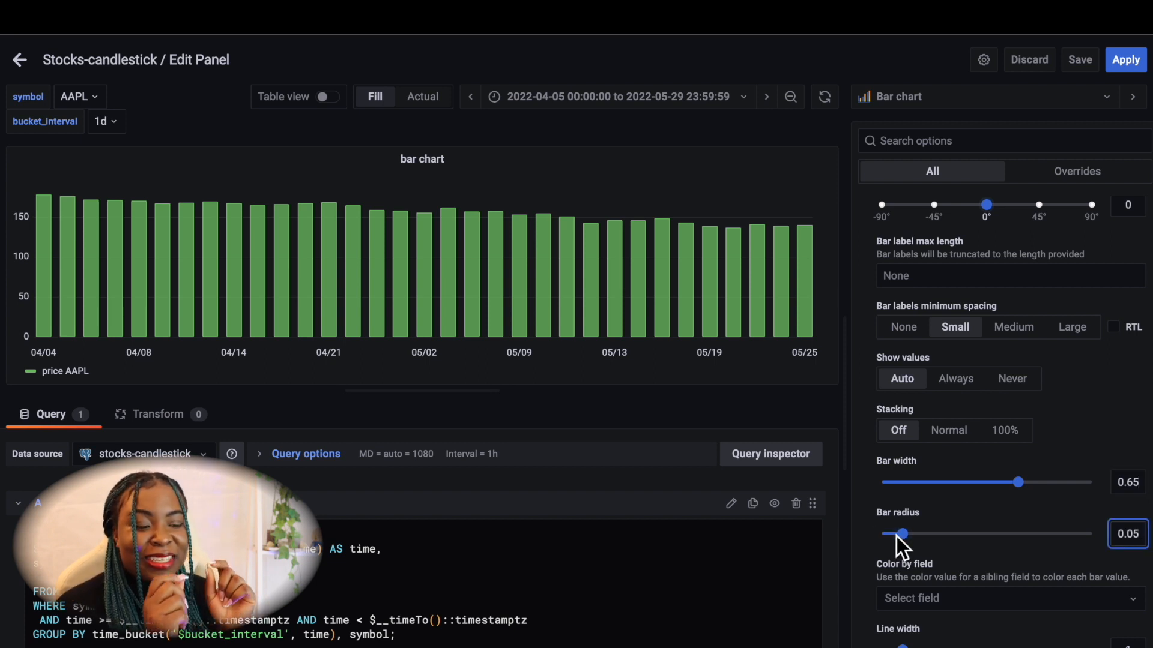
# - Look over the fields offered for coloring the bars without selecting one
pyautogui.scroll(-4, 895, 535)
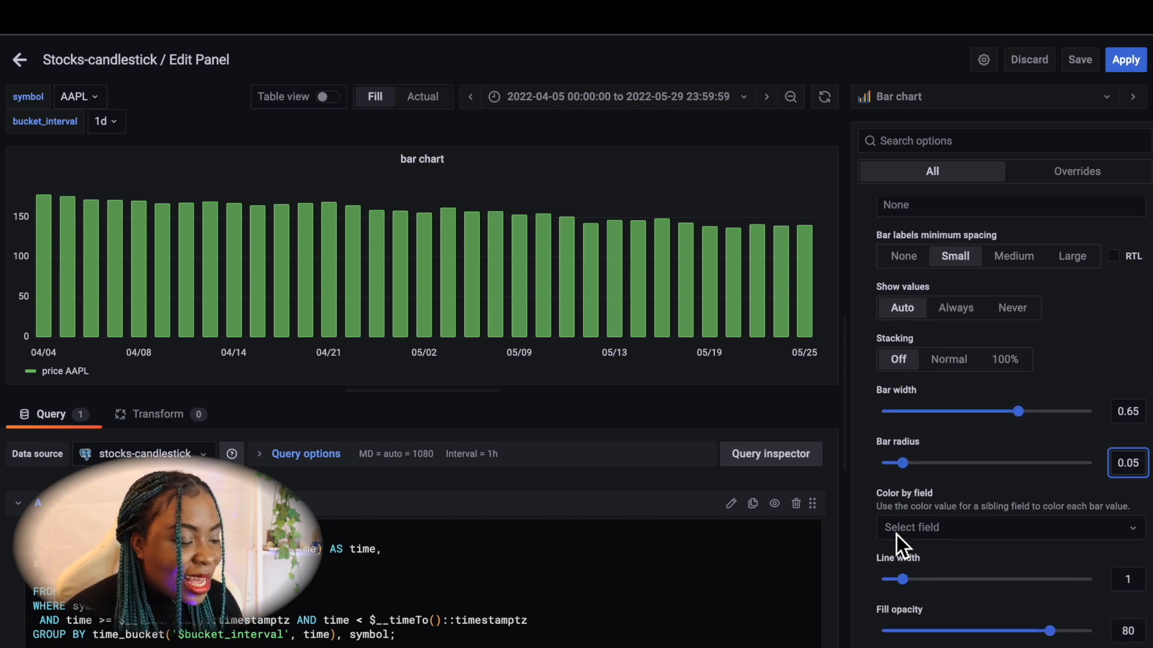
pyautogui.click(939, 377)
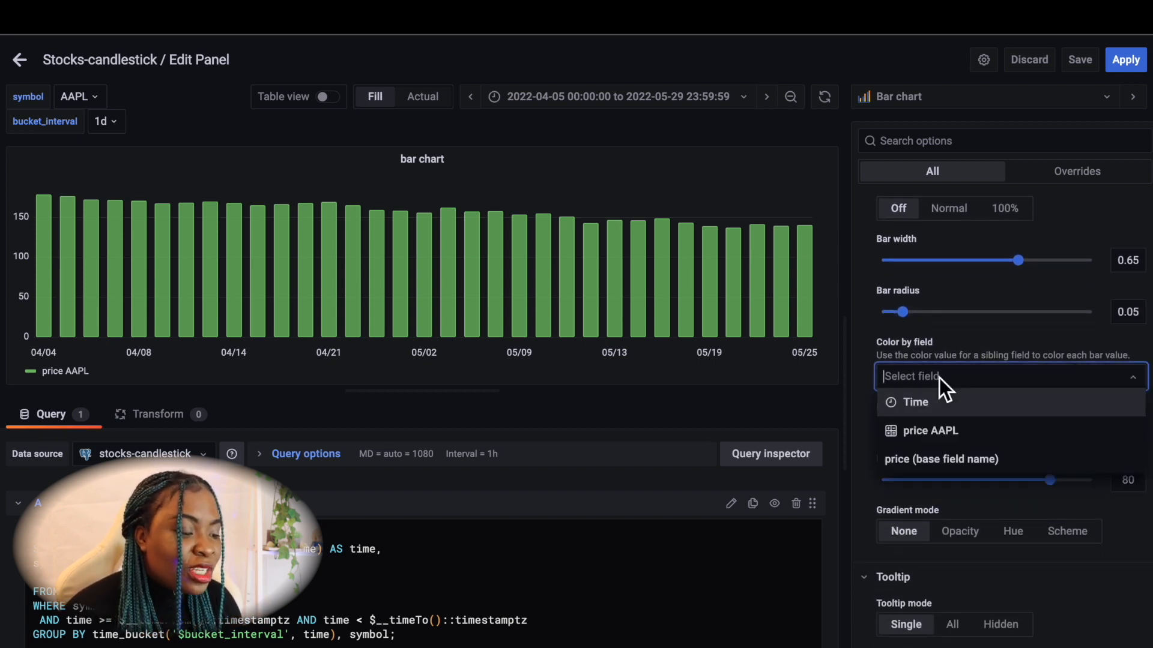
pyautogui.click(936, 380)
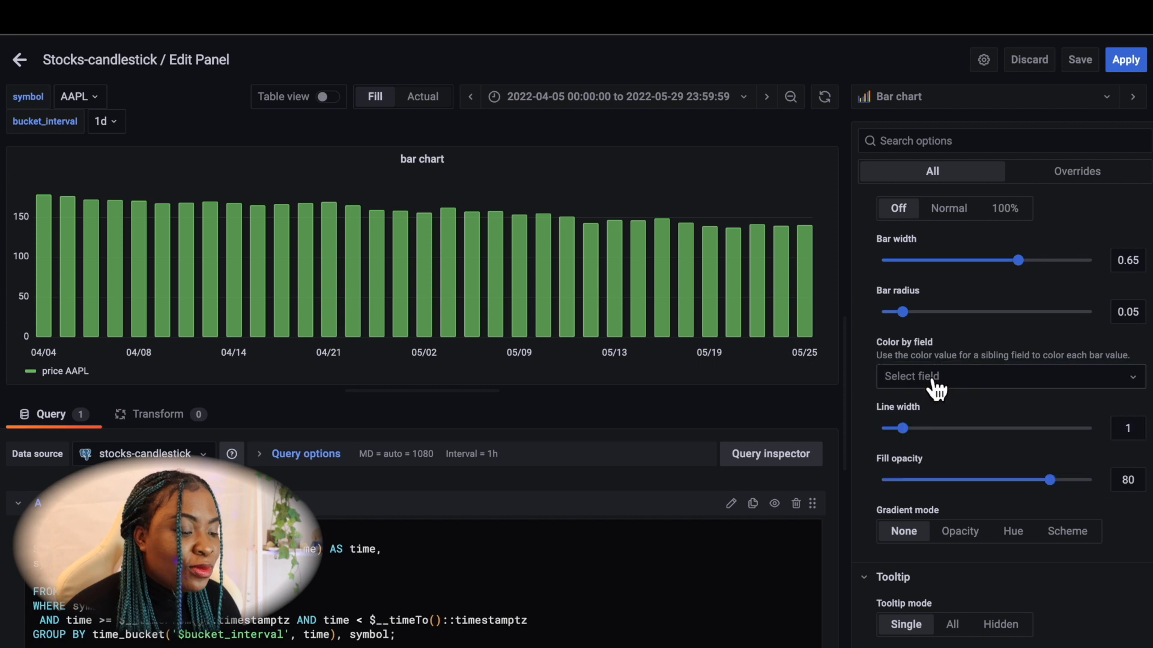
# - Try red for the price AAPL series and settle on the standard blue
pyautogui.click(37, 379)
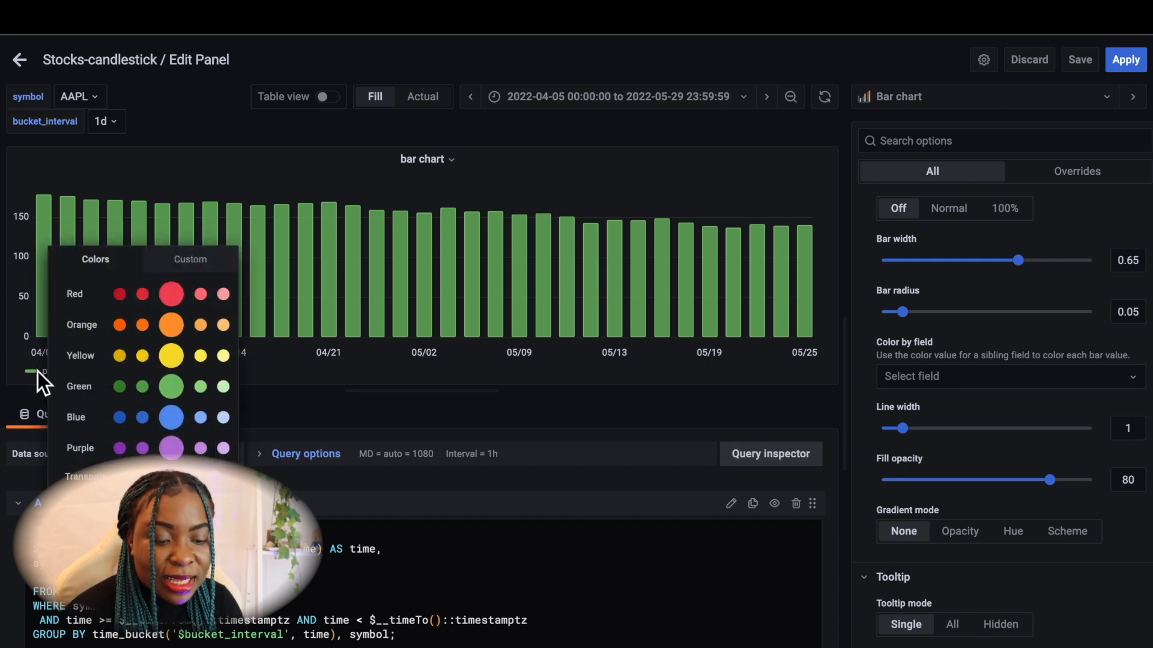
pyautogui.click(38, 380)
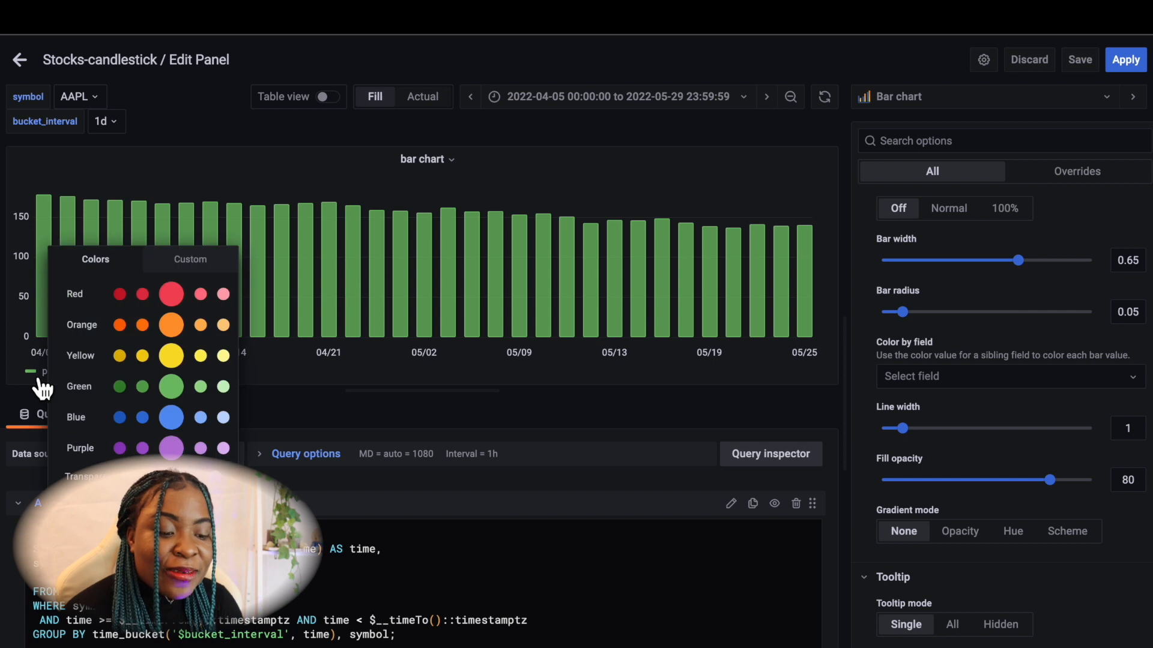
pyautogui.click(181, 297)
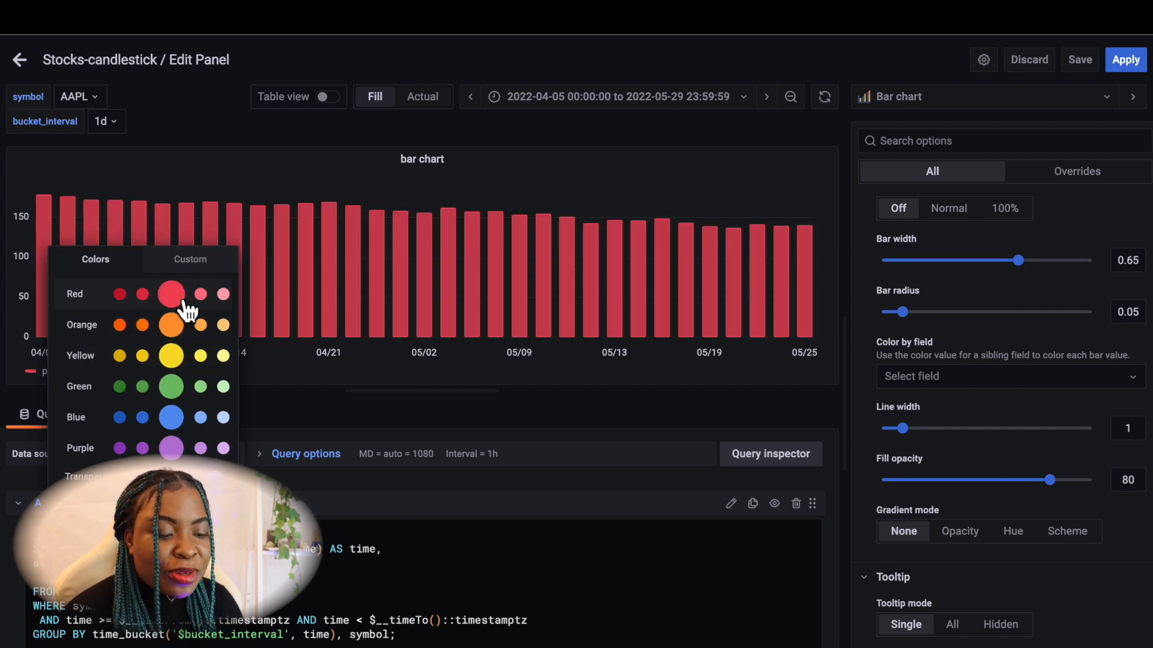
pyautogui.click(176, 422)
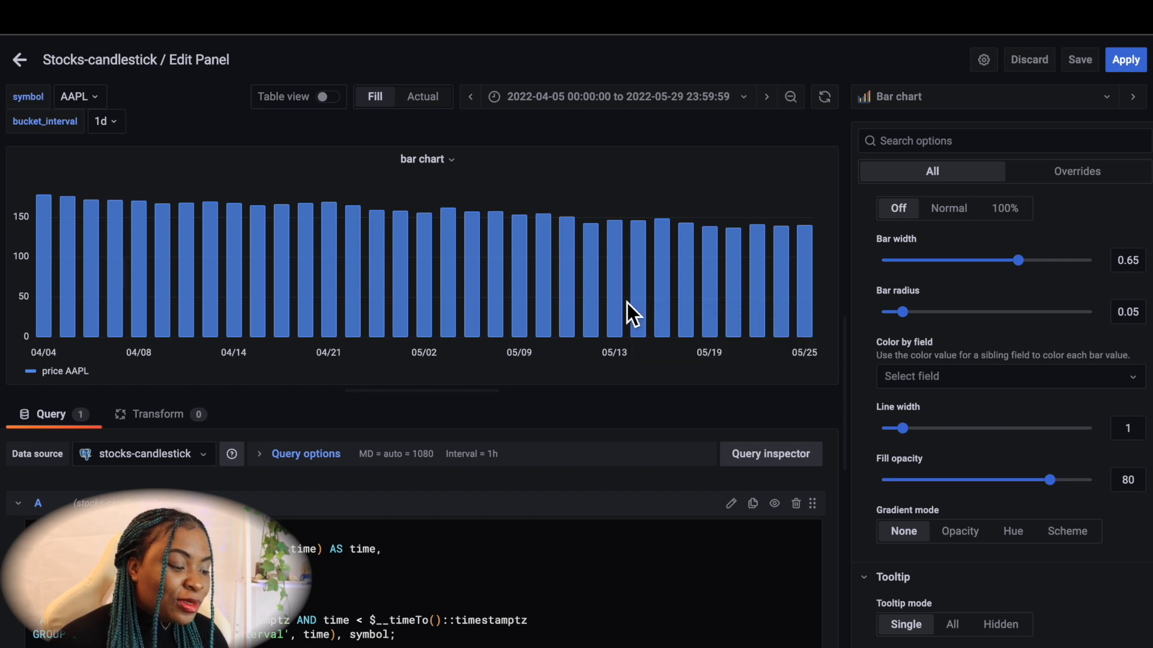
# - Set the bar chart's orientation to Horizontal and reduce the bar width to 0.43
pyautogui.scroll(10, 928, 423)
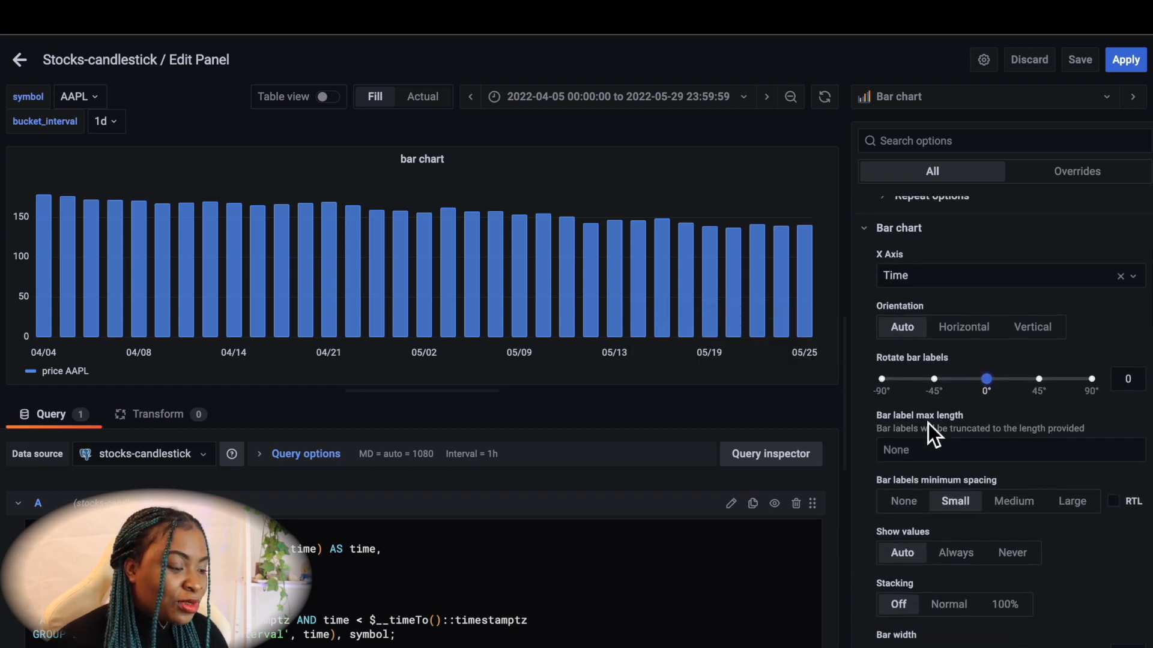
pyautogui.scroll(1, 928, 423)
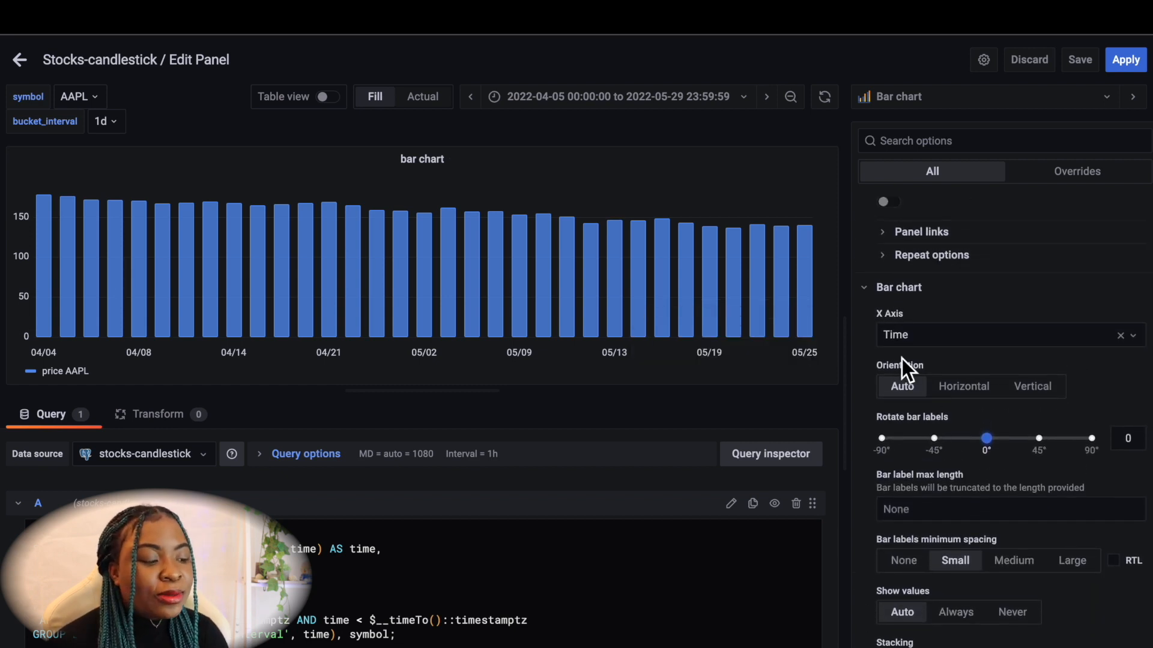
pyautogui.scroll(2, 902, 358)
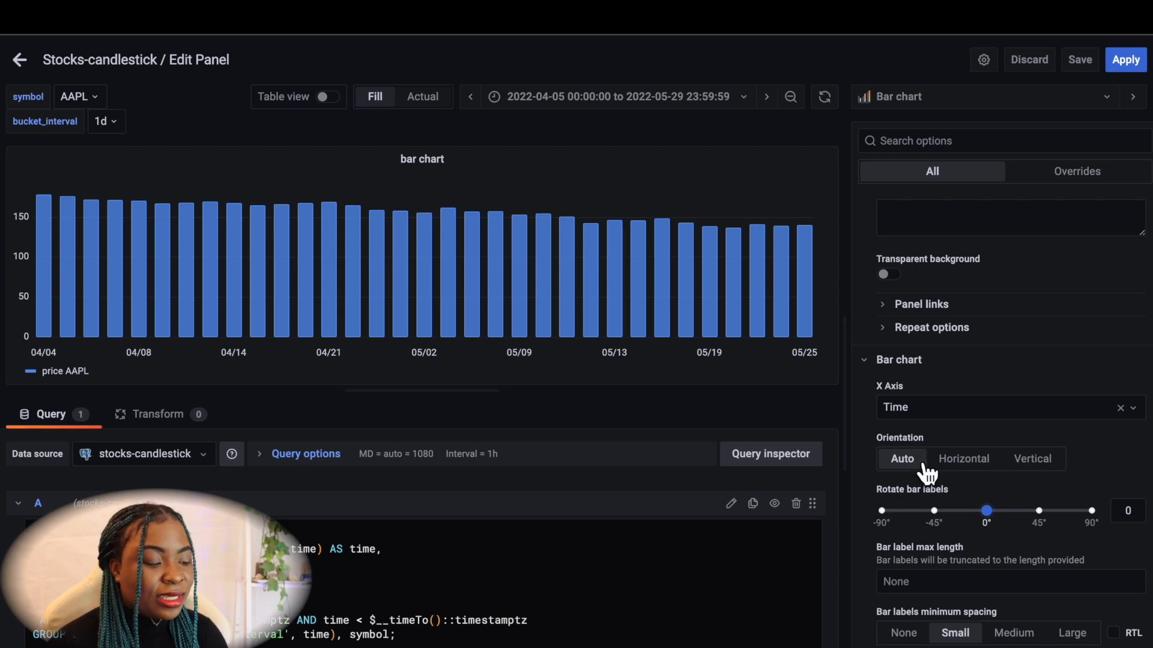
pyautogui.click(963, 459)
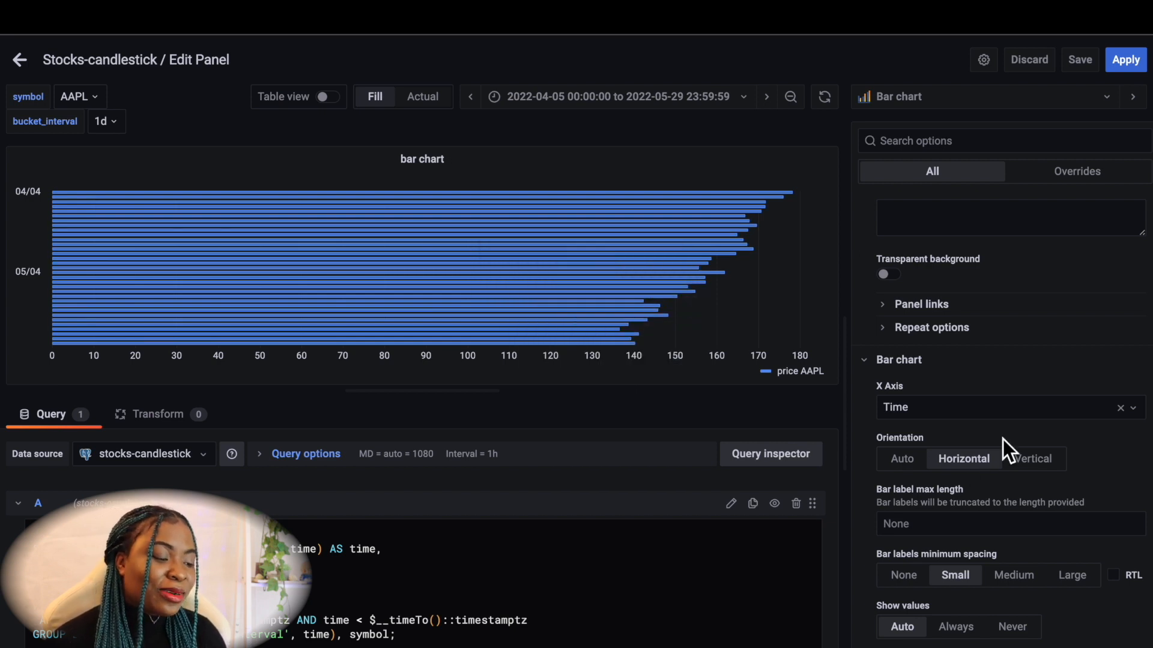
pyautogui.scroll(-3, 973, 528)
pyautogui.moveTo(1022, 582); pyautogui.dragTo(974, 583)
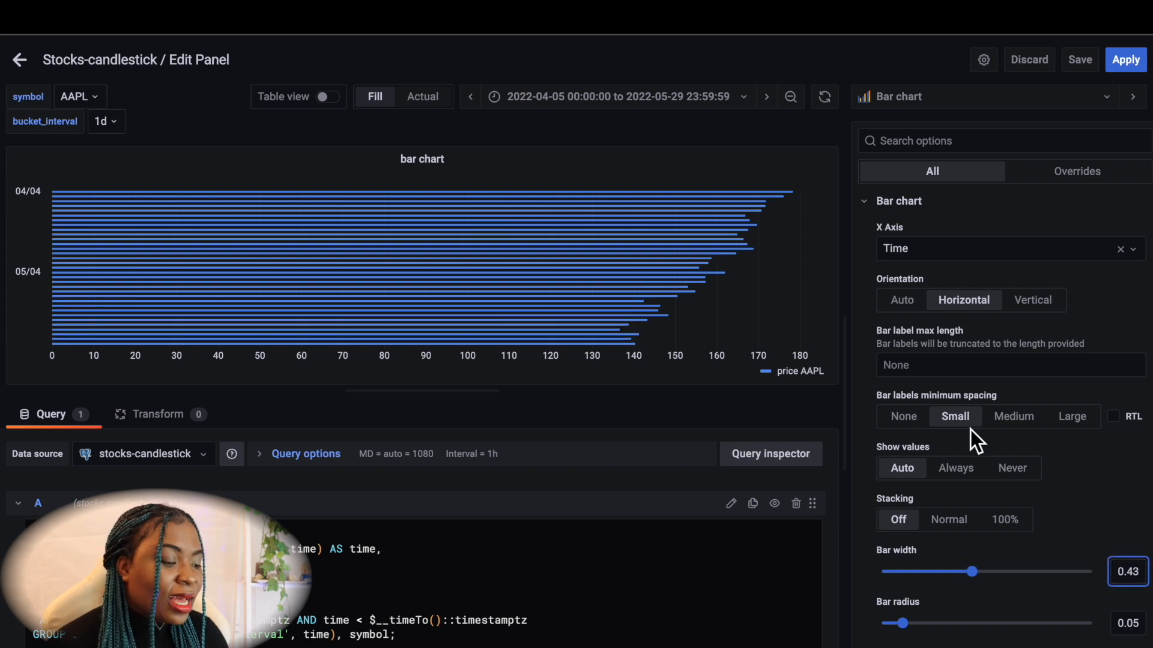
# - Try the Medium and None label spacings on the horizontal bars and restore Small
pyautogui.click(1014, 421)
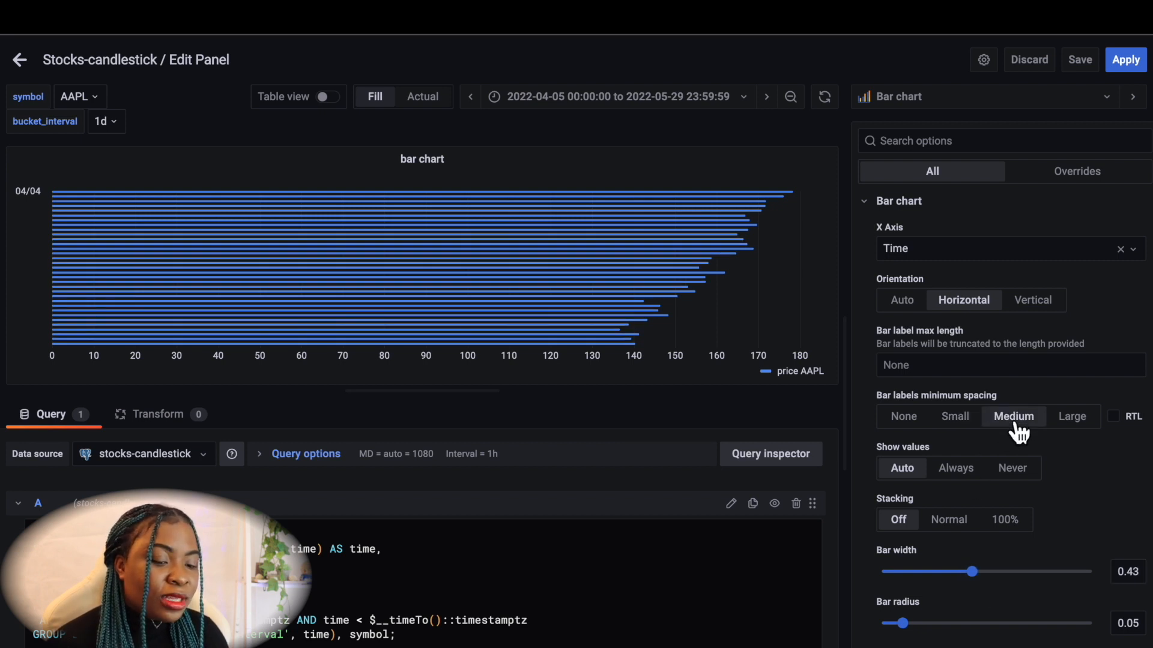
pyautogui.click(920, 421)
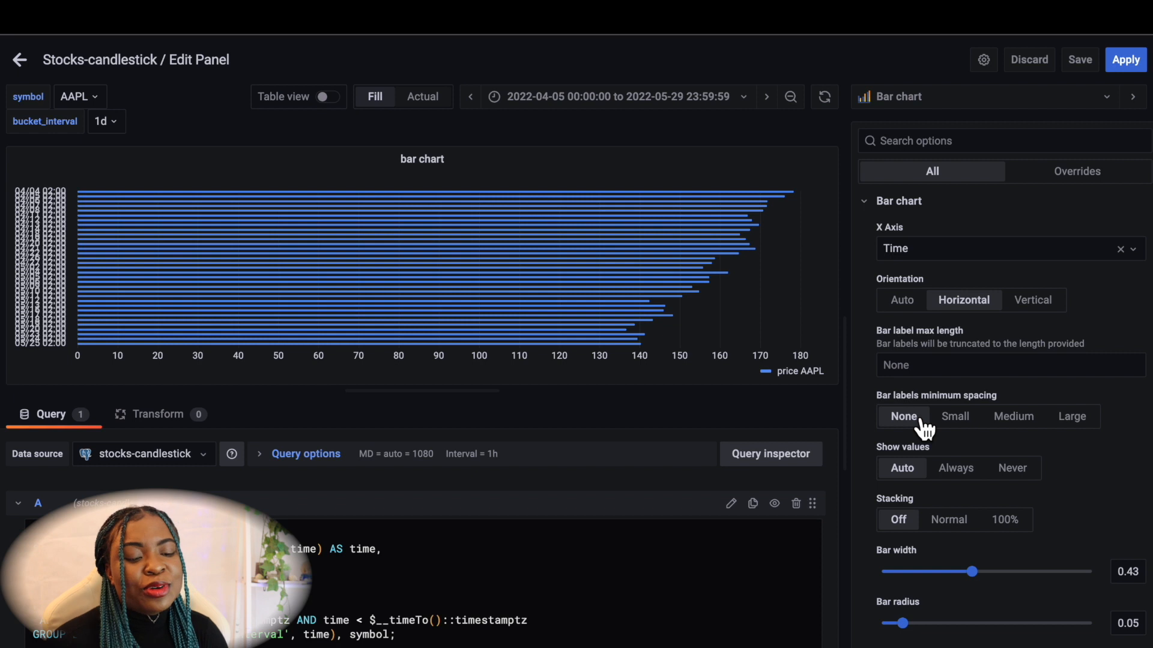
pyautogui.click(965, 424)
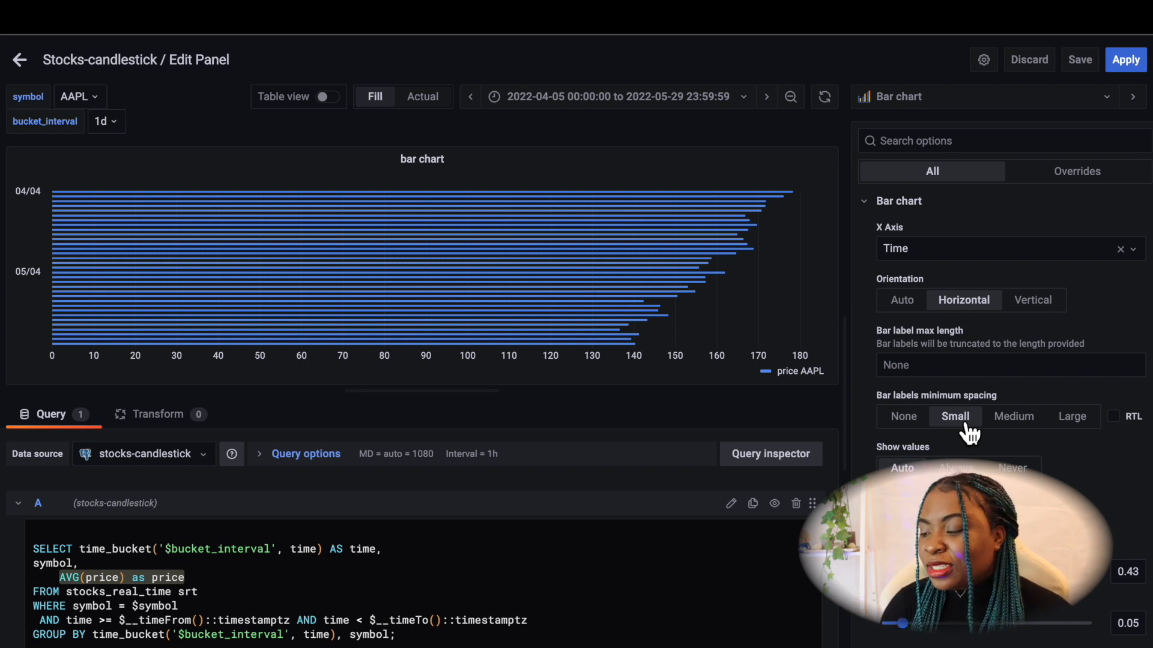
# - Set the bar chart's orientation to Vertical and look over the symbol variable's choices without changing the selection
pyautogui.click(1044, 316)
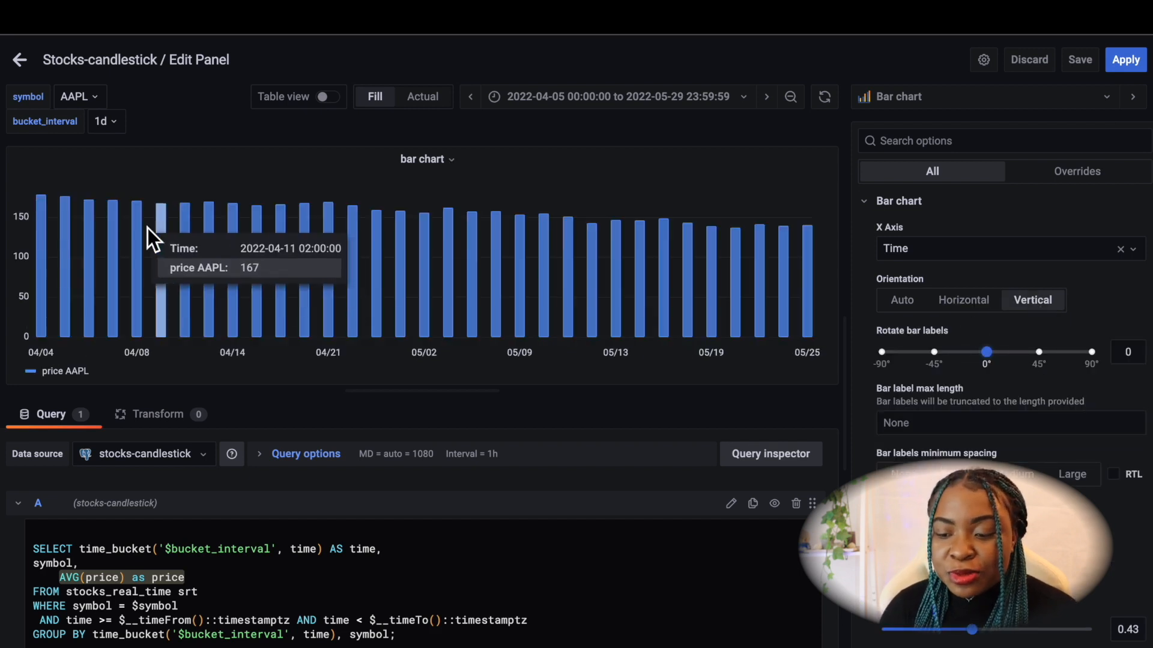
pyautogui.click(73, 97)
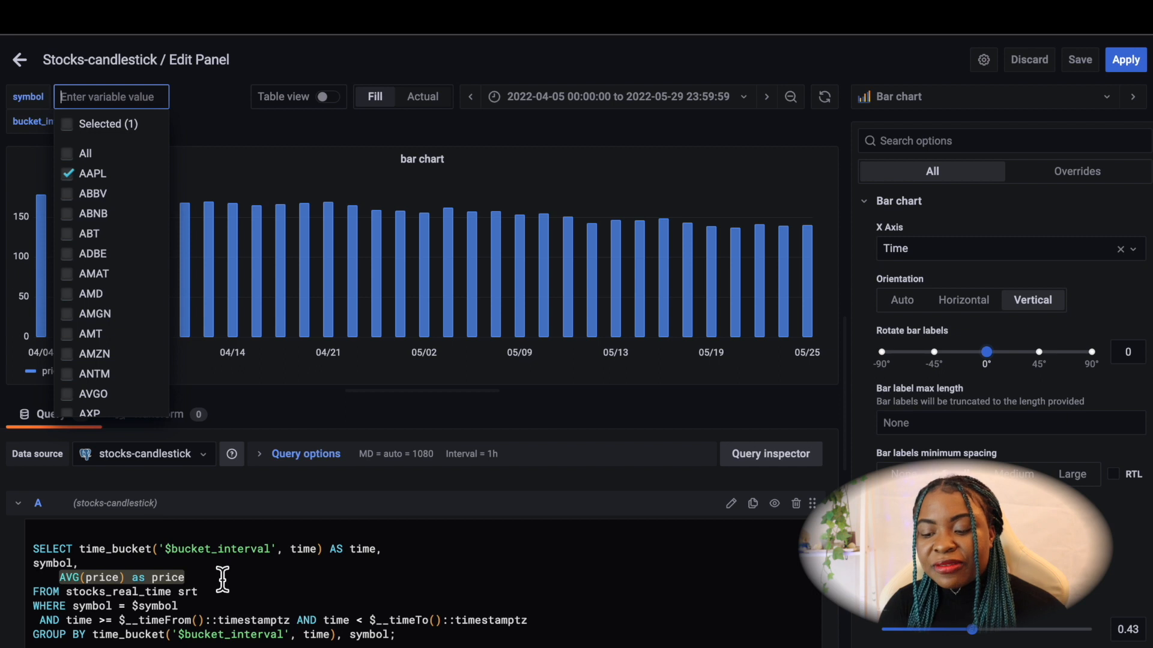
pyautogui.click(179, 627)
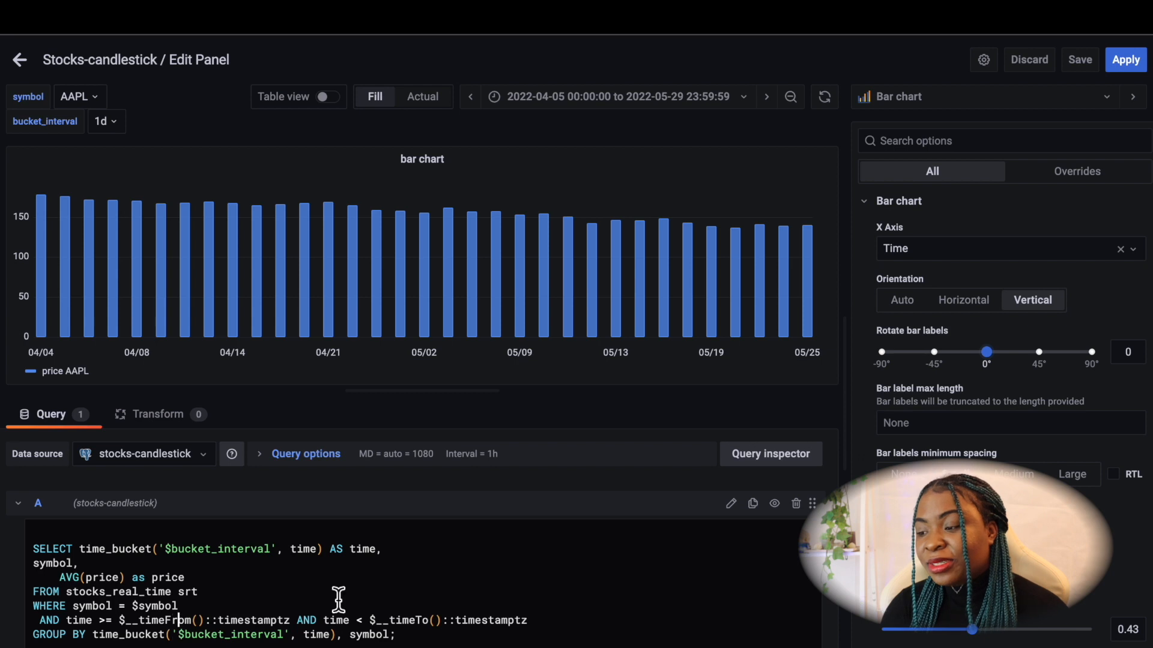
# - Review the dashboard's variables, add a new query variable with its default settings, and return to the panel editor
pyautogui.click(993, 68)
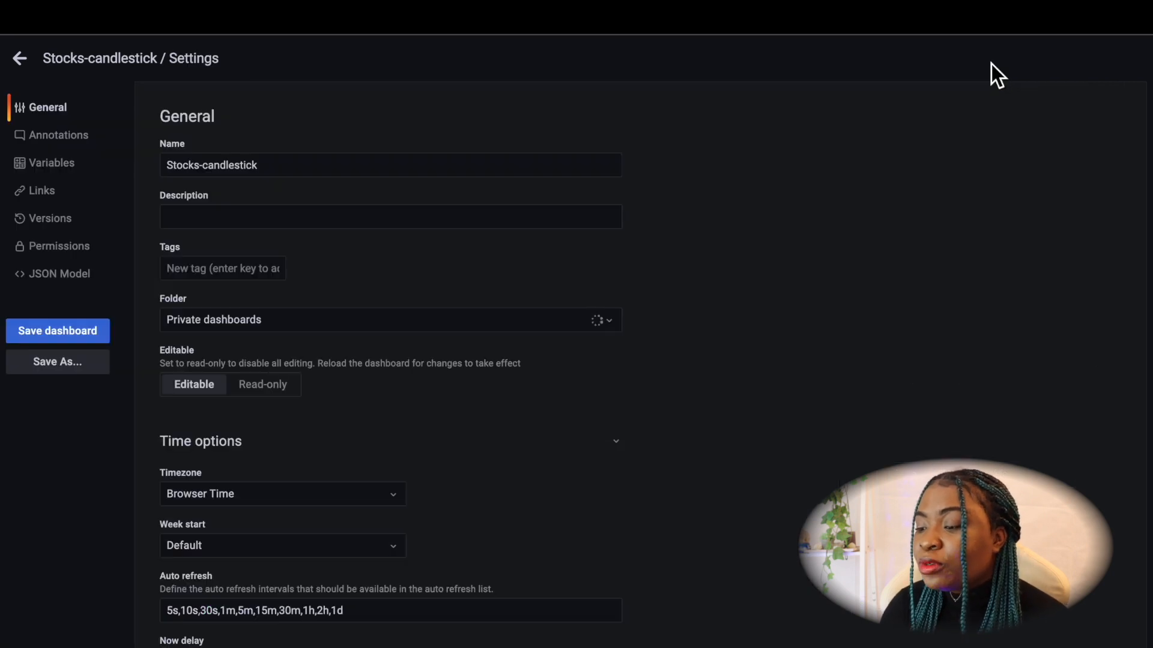
pyautogui.click(77, 180)
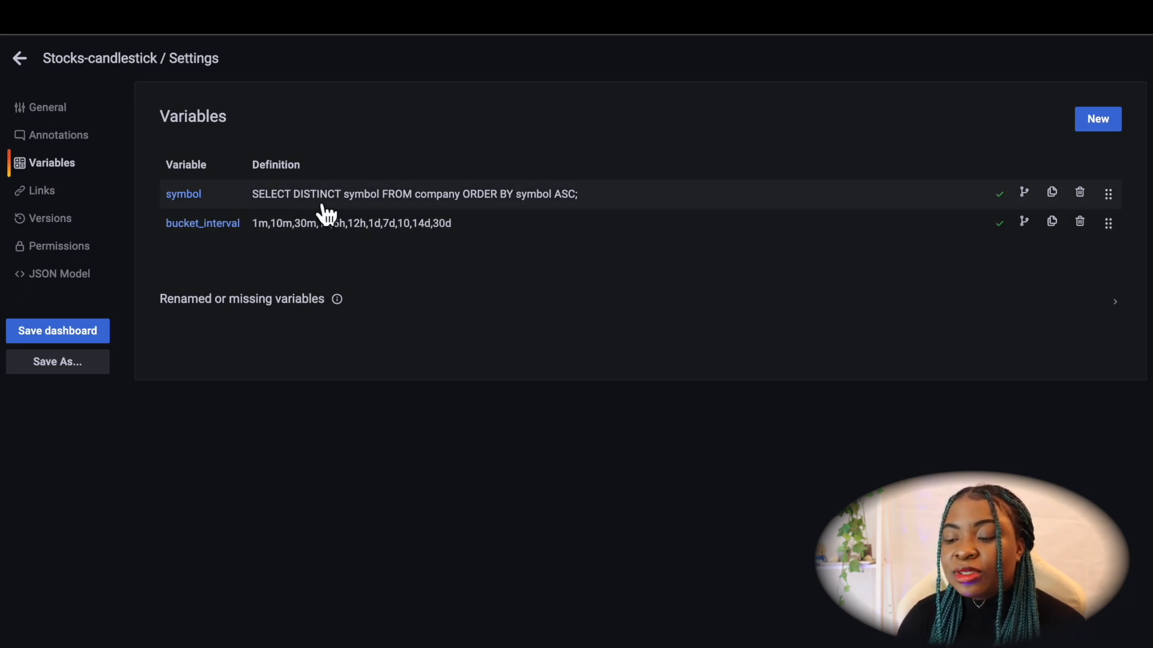
pyautogui.click(1105, 130)
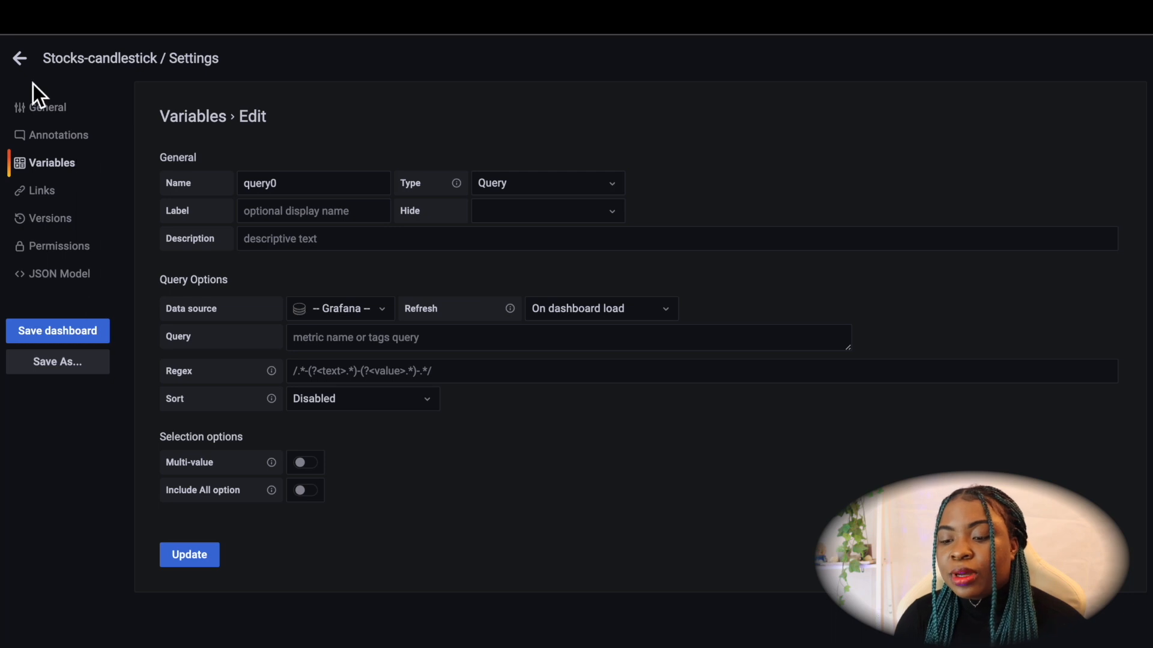
pyautogui.click(20, 58)
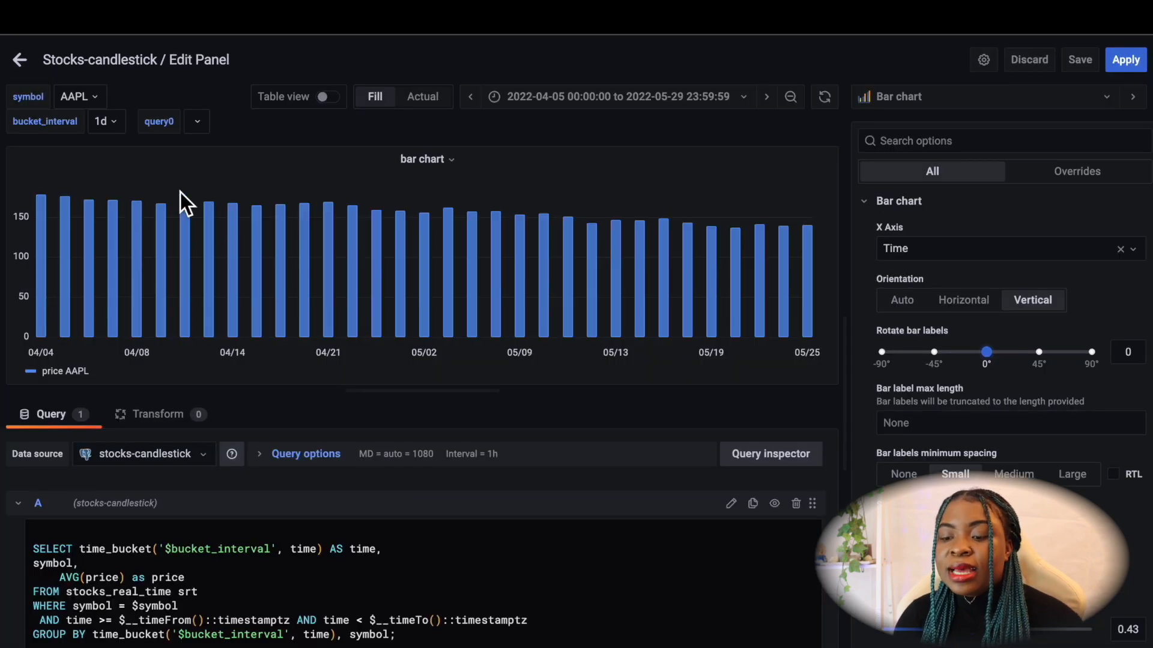
# - Add AMD, DE and JPM to AAPL in the symbol variable's selection and refresh the panel's data
pyautogui.click(73, 98)
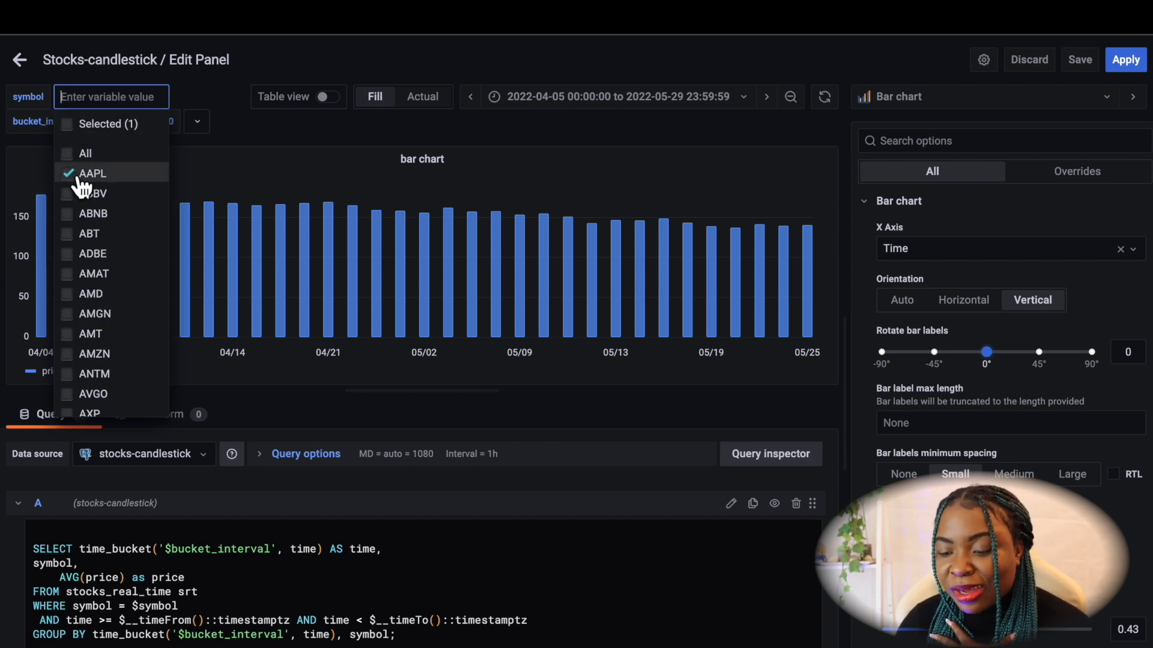
pyautogui.click(77, 293)
pyautogui.scroll(-2, 96, 396)
pyautogui.scroll(-6, 102, 414)
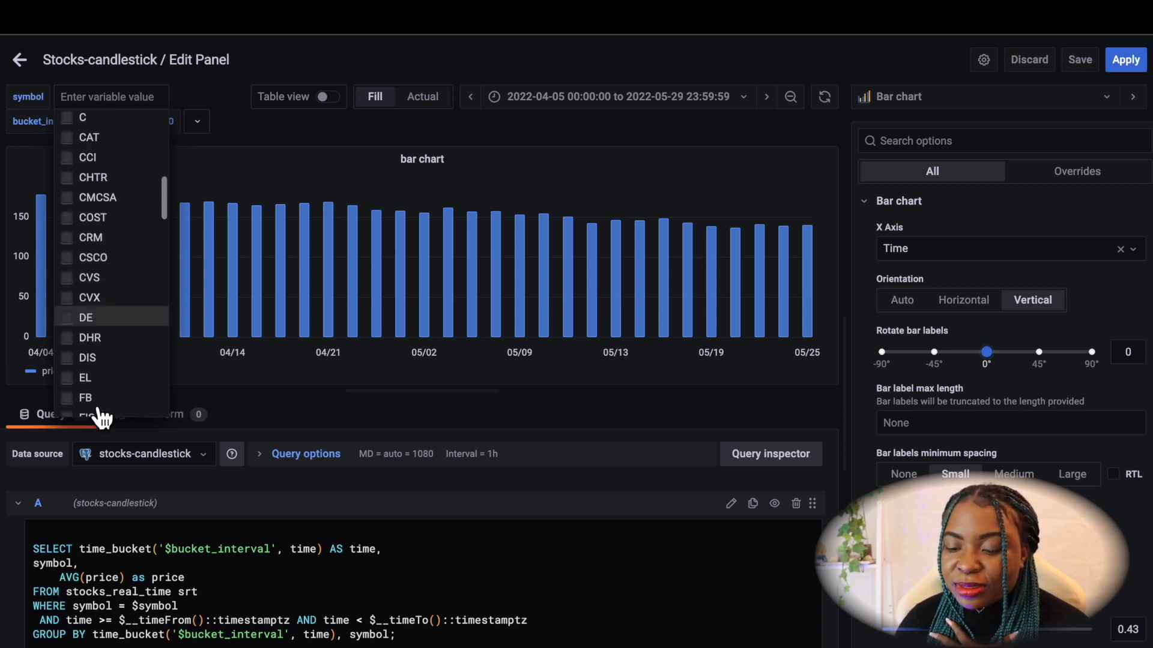
pyautogui.click(75, 318)
pyautogui.scroll(-4, 77, 327)
pyautogui.scroll(-3, 77, 329)
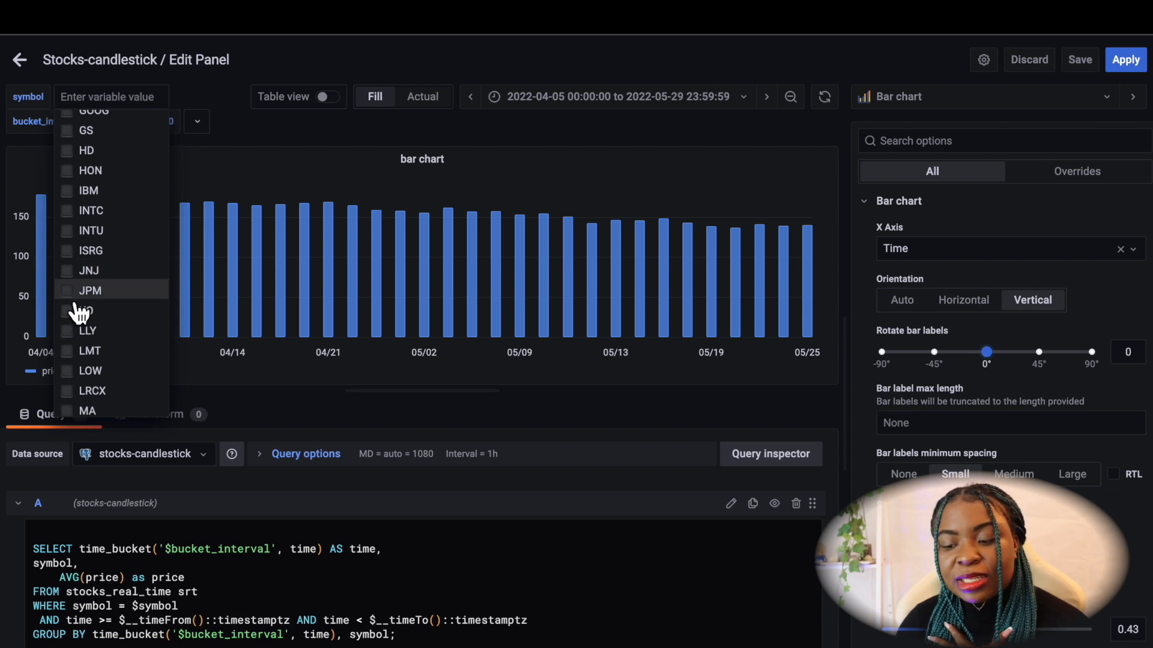
pyautogui.click(79, 297)
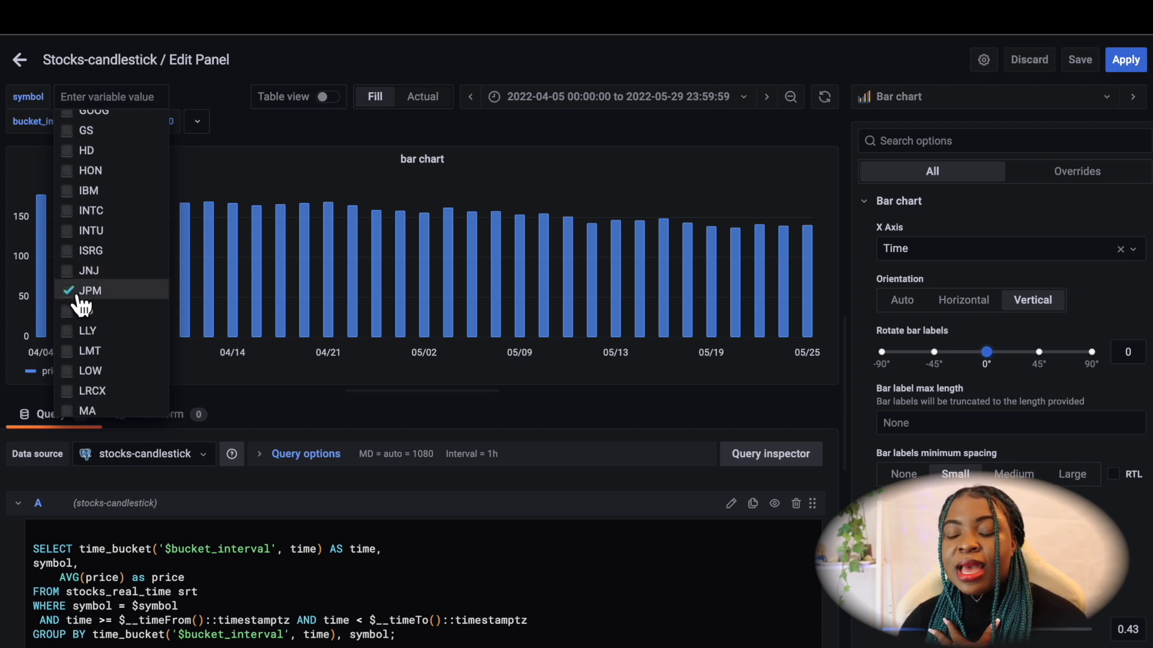
pyautogui.click(503, 193)
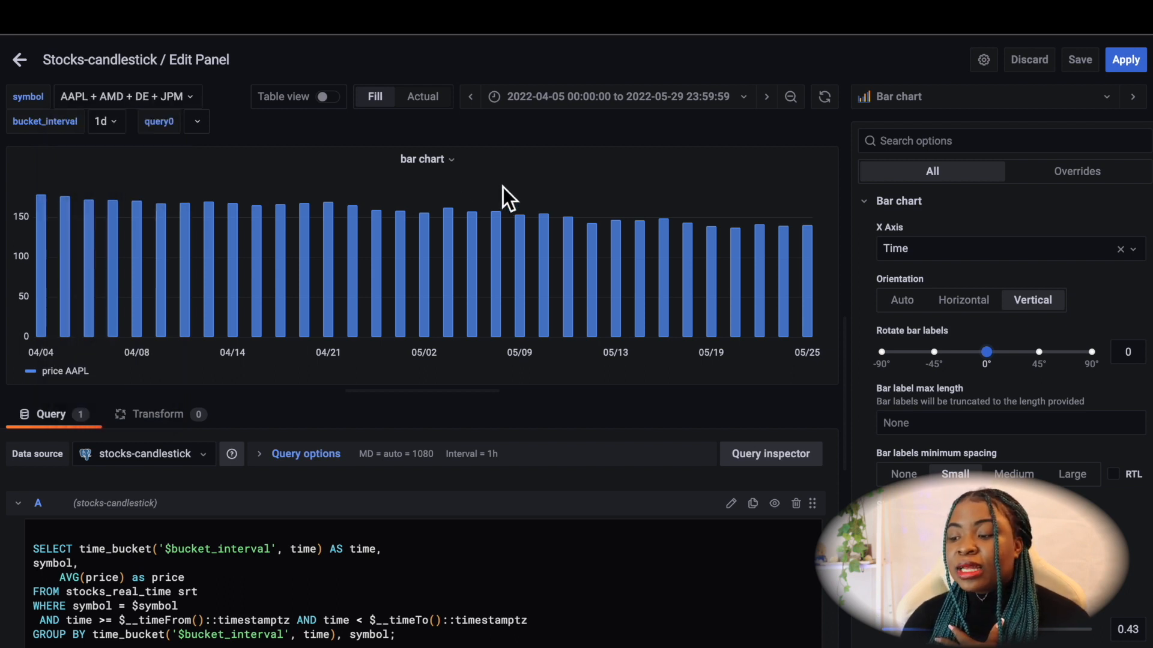
pyautogui.click(837, 102)
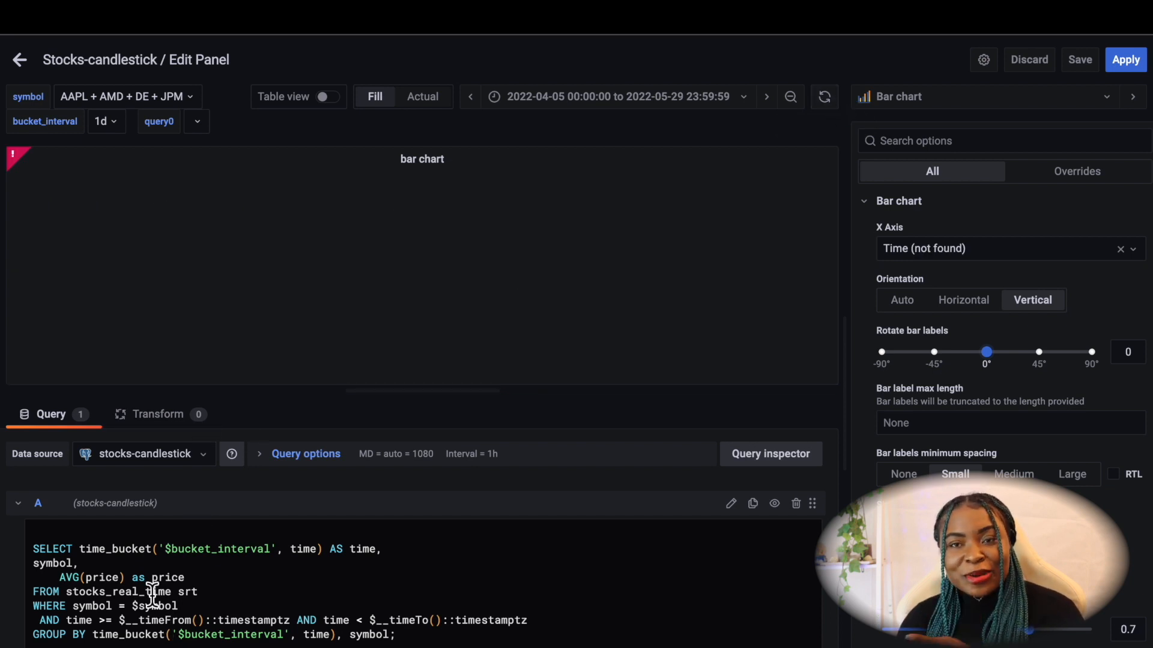
# - Inspect the bar chart panel's query error and return to the symbol condition in the SQL query
pyautogui.click(10, 155)
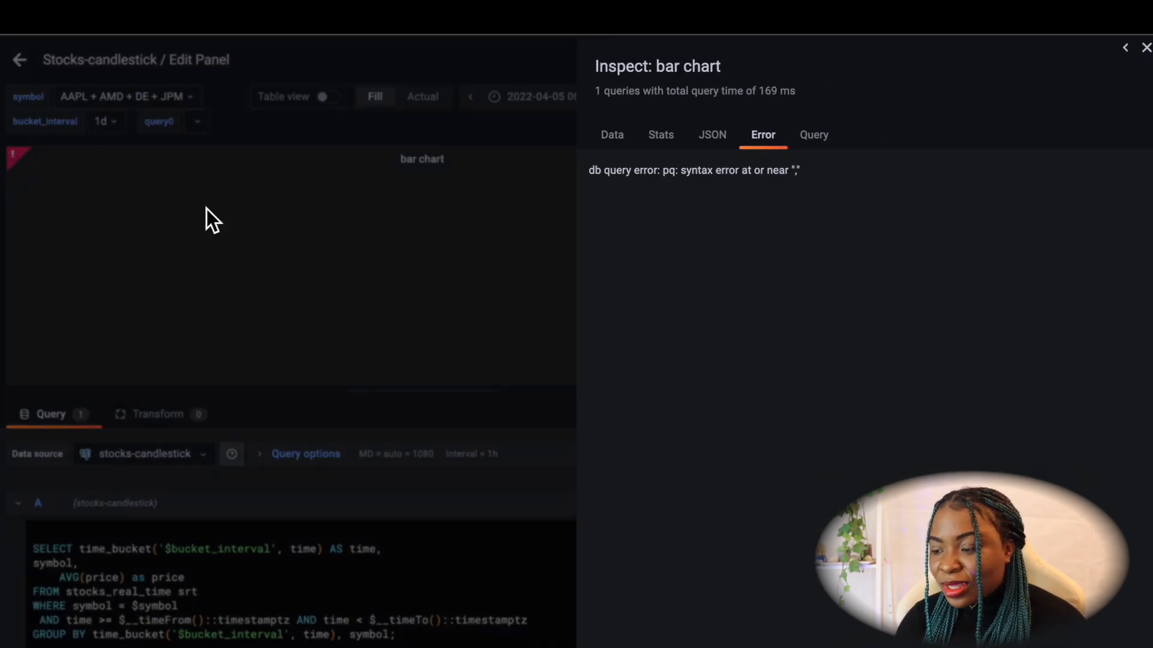
pyautogui.click(200, 608)
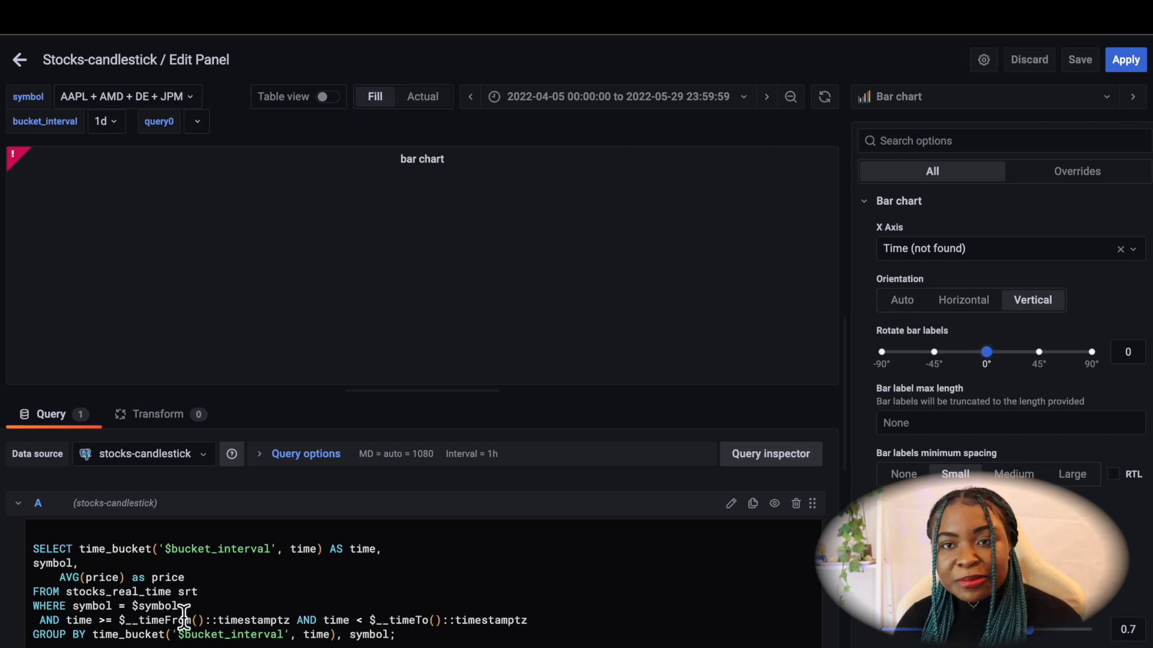
# - Change the symbol condition in the SQL query to symbol IN ($symbol) and refresh the panel's data
pyautogui.moveTo(180, 607); pyautogui.dragTo(132, 607)
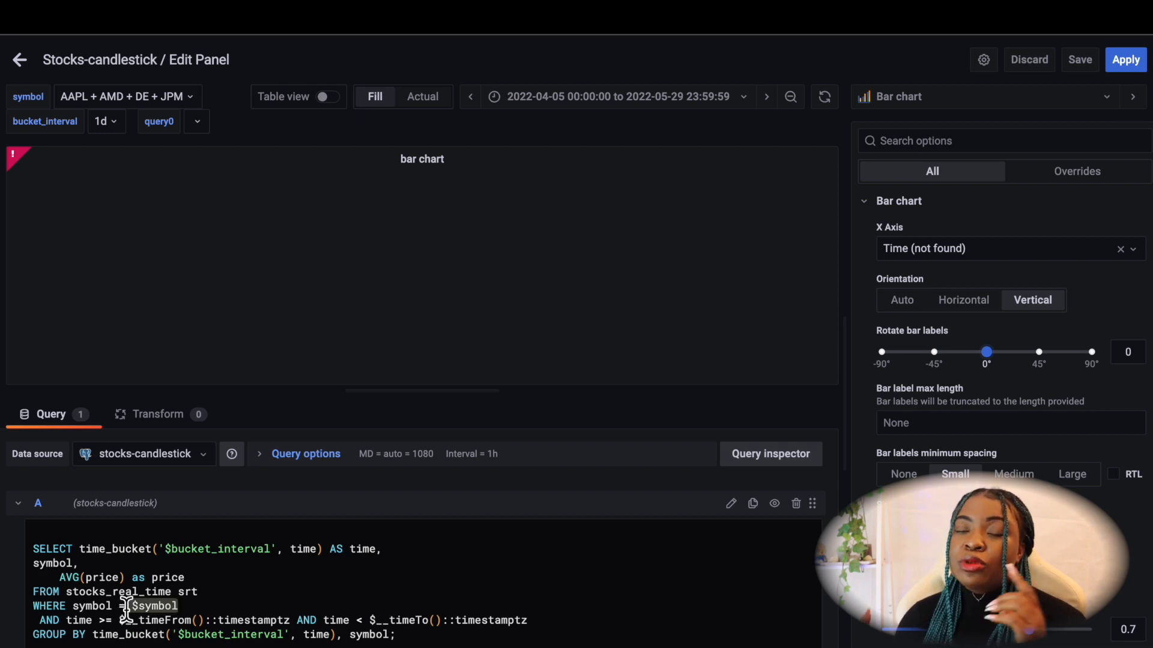
pyautogui.click(190, 611)
pyautogui.moveTo(189, 611); pyautogui.dragTo(132, 611)
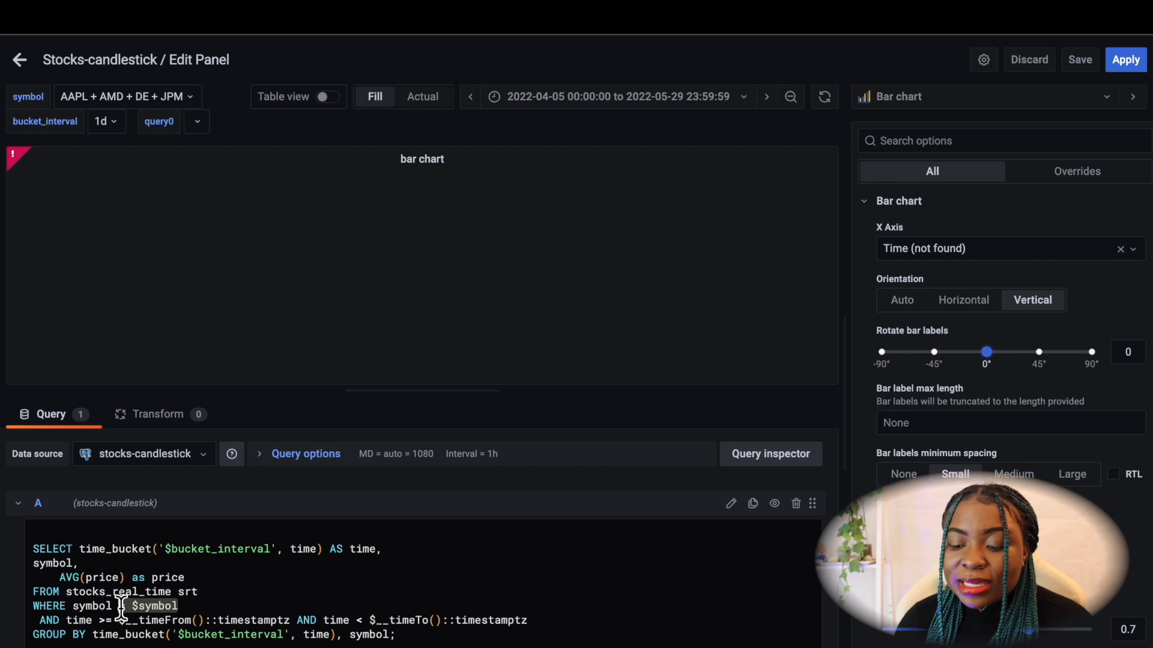
pyautogui.click(130, 611)
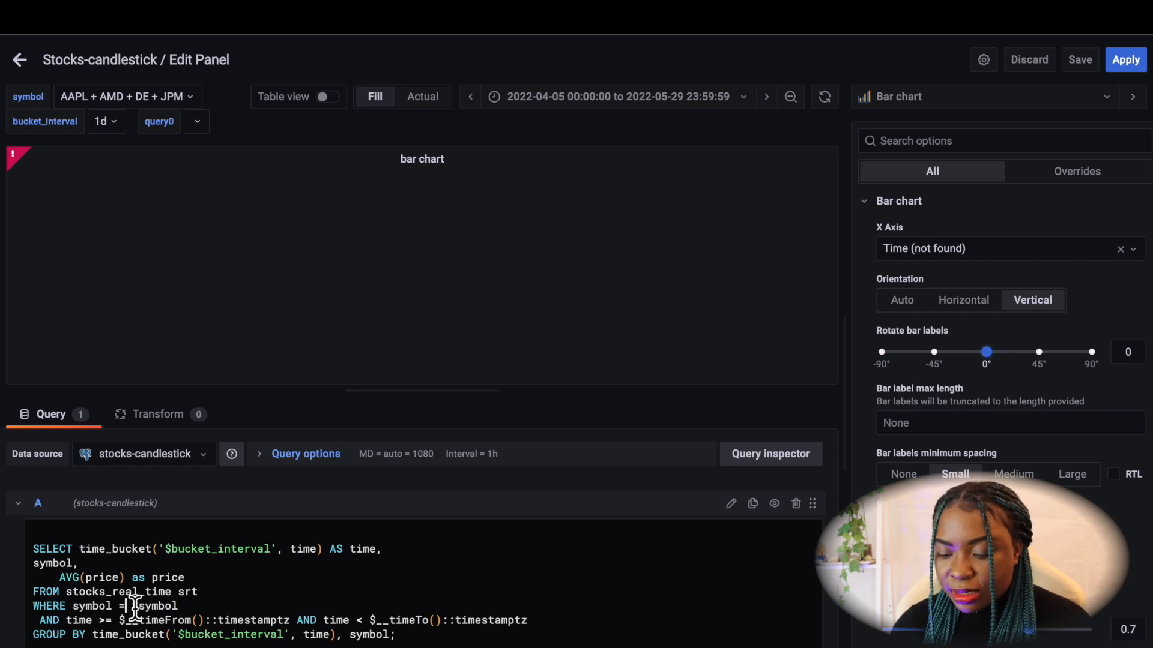
pyautogui.press('BackSpace')
pyautogui.press('BackSpace')
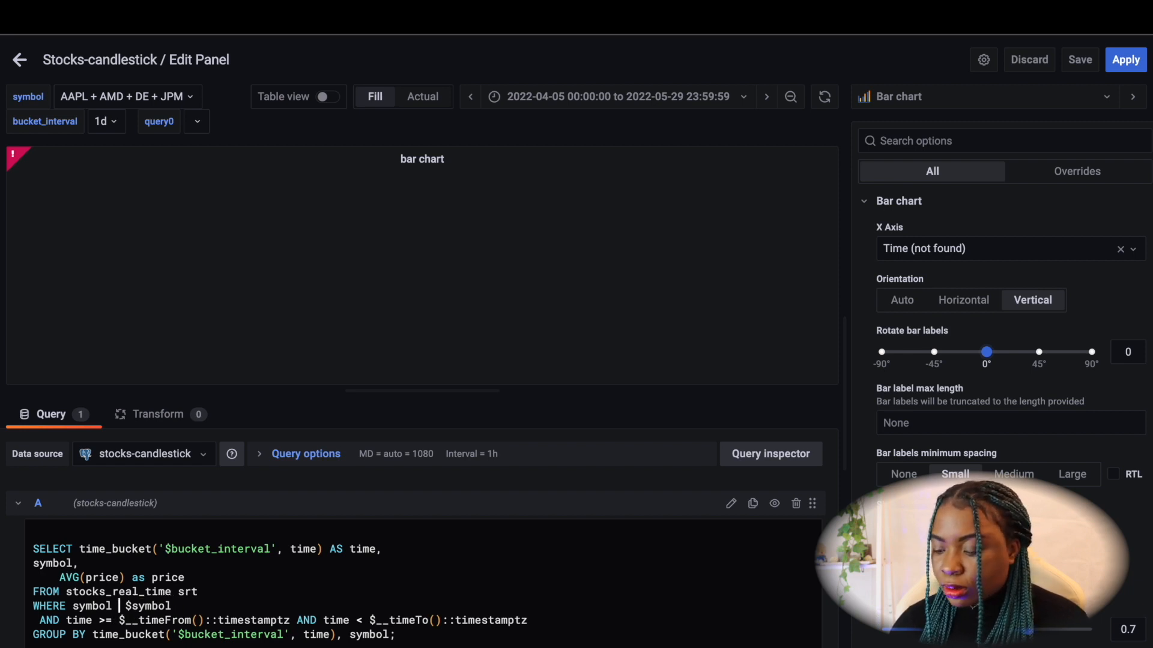
pyautogui.write('IN')
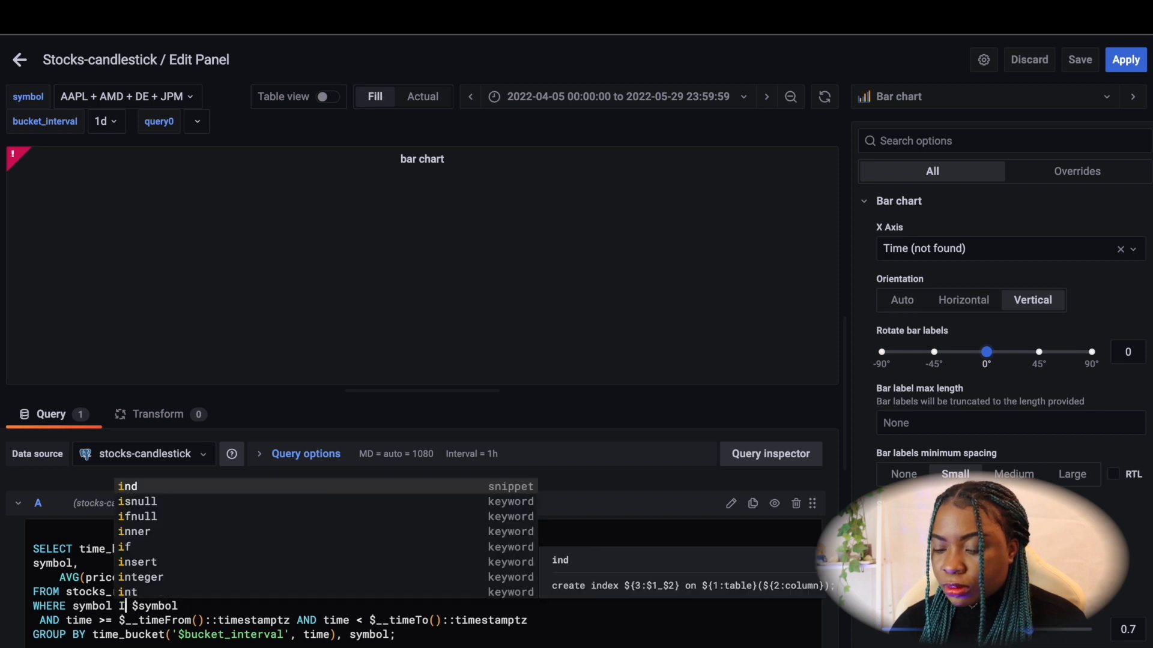
pyautogui.press('Right')
pyautogui.write('(')
pyautogui.click(201, 610)
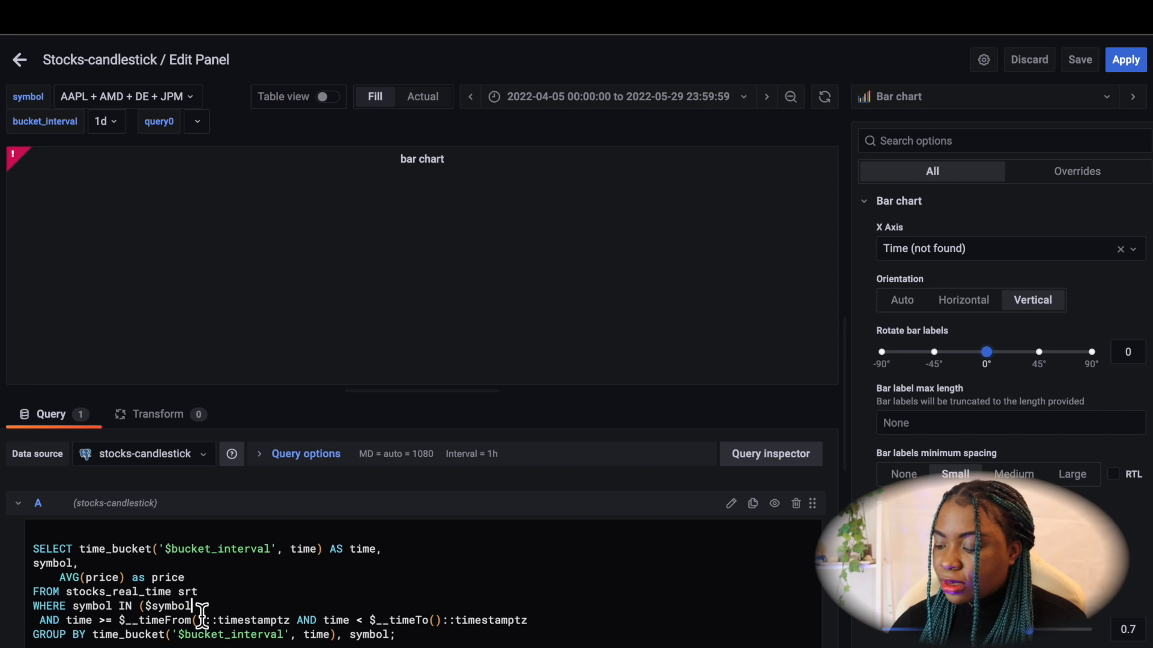
pyautogui.write(')')
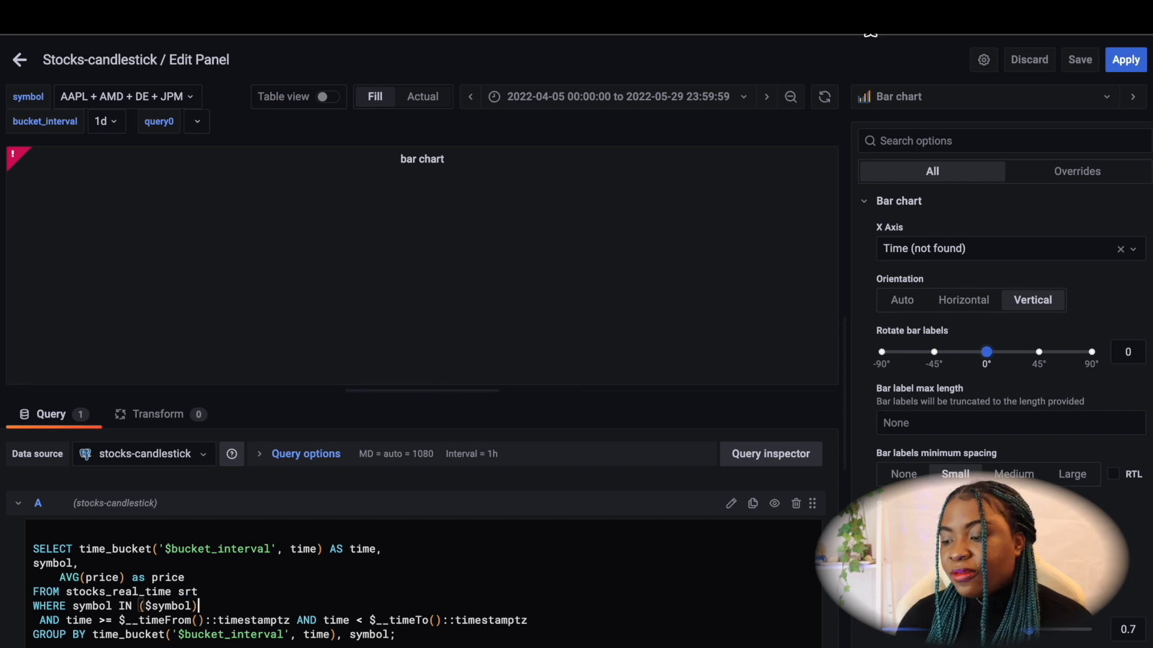
pyautogui.click(832, 109)
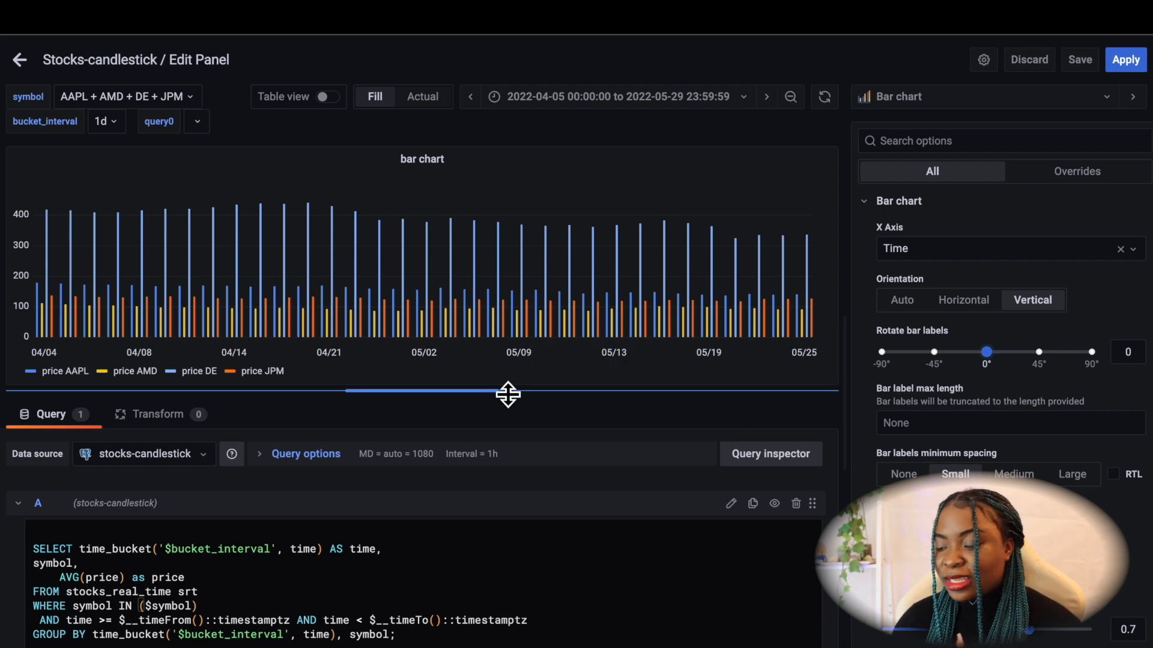
# - Set the bar chart's bar width to 0.81 and its group width to 0.77
pyautogui.scroll(-5, 1008, 640)
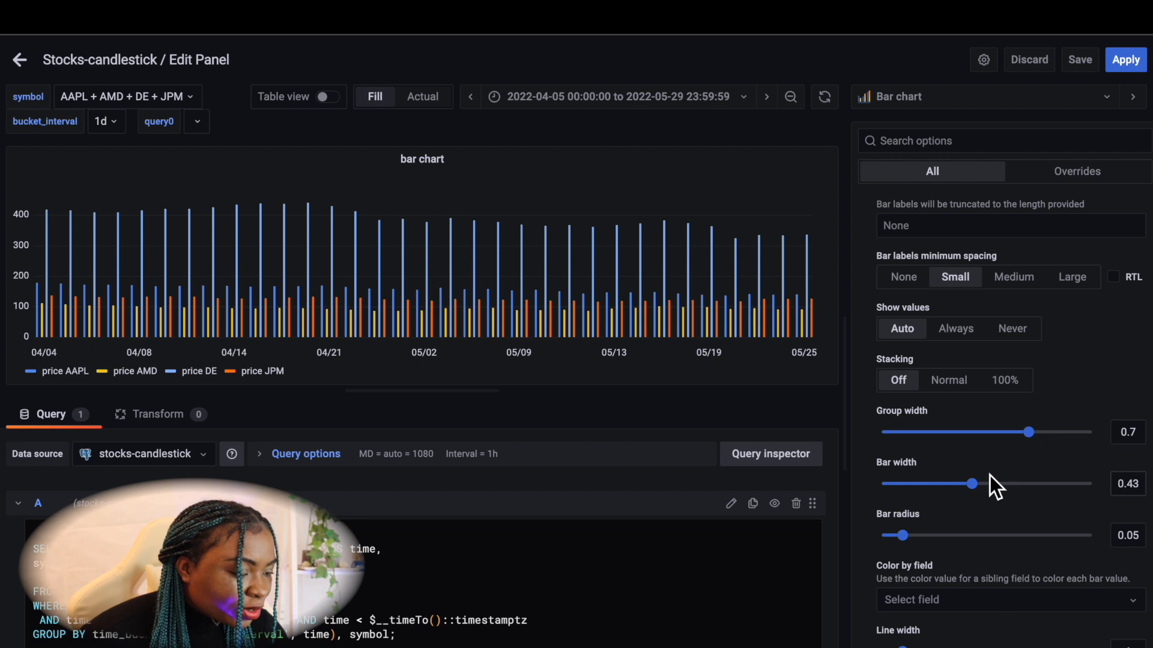
pyautogui.moveTo(983, 487); pyautogui.dragTo(1068, 502)
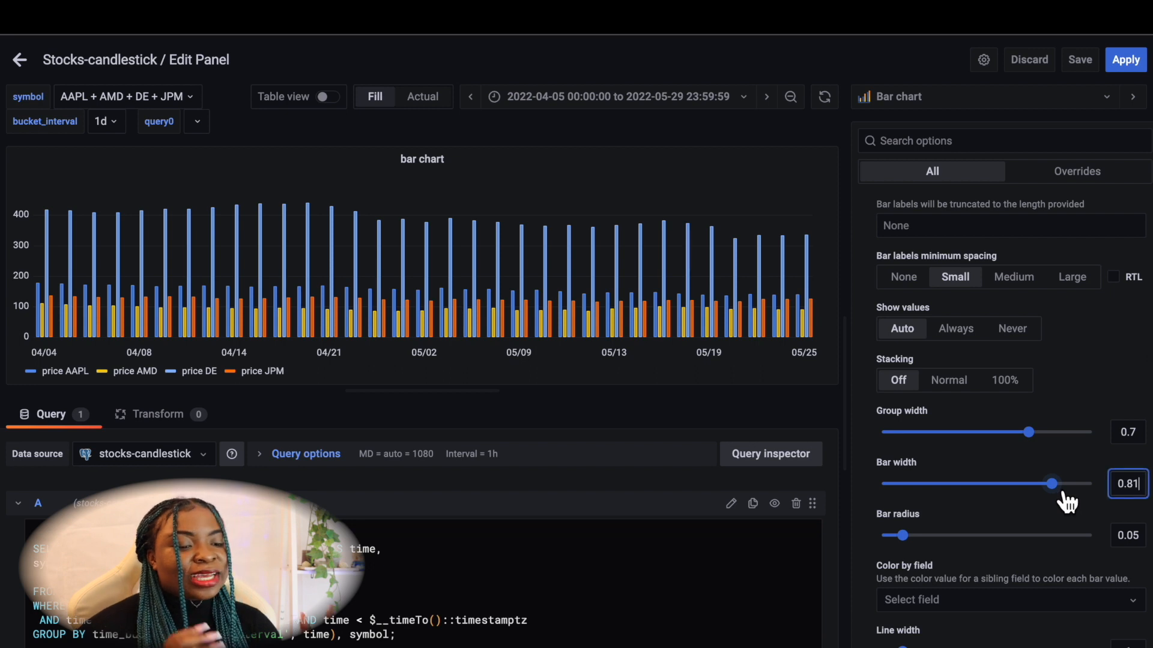
pyautogui.moveTo(1044, 448)
pyautogui.mouseDown()
pyautogui.moveTo(993, 444)
pyautogui.moveTo(1068, 444)
pyautogui.moveTo(1074, 455)
pyautogui.moveTo(1049, 441)
pyautogui.mouseUp()
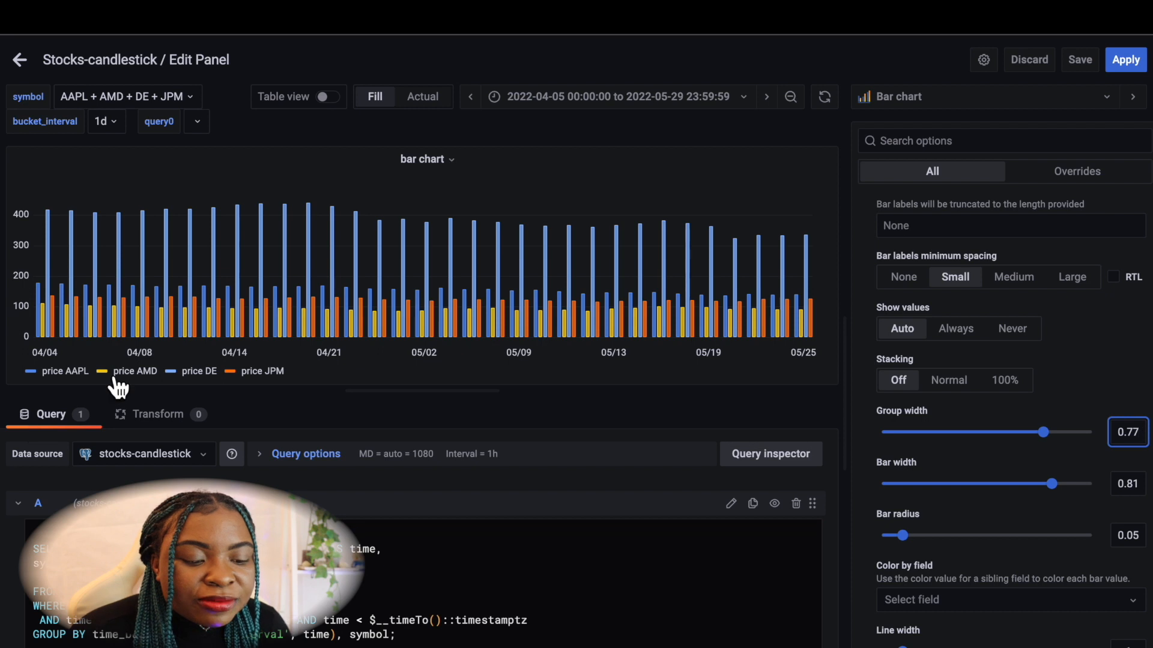
# - Recolor the price DE series red and the price JPM series green from the chart's legend
pyautogui.moveTo(45, 326)
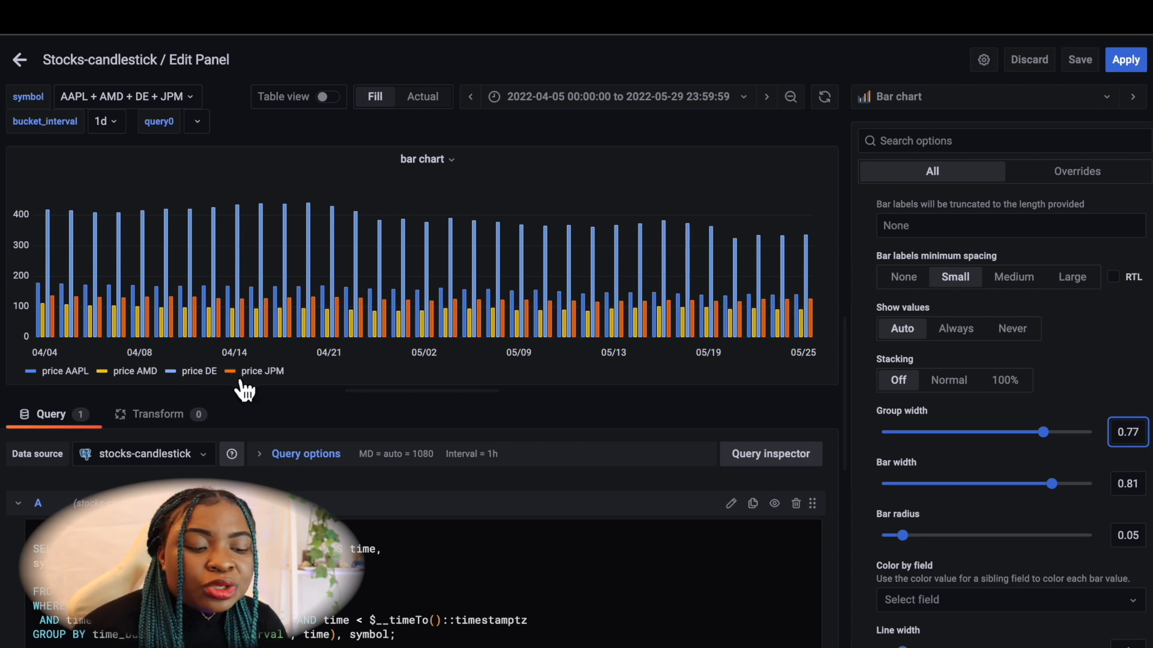
pyautogui.click(173, 372)
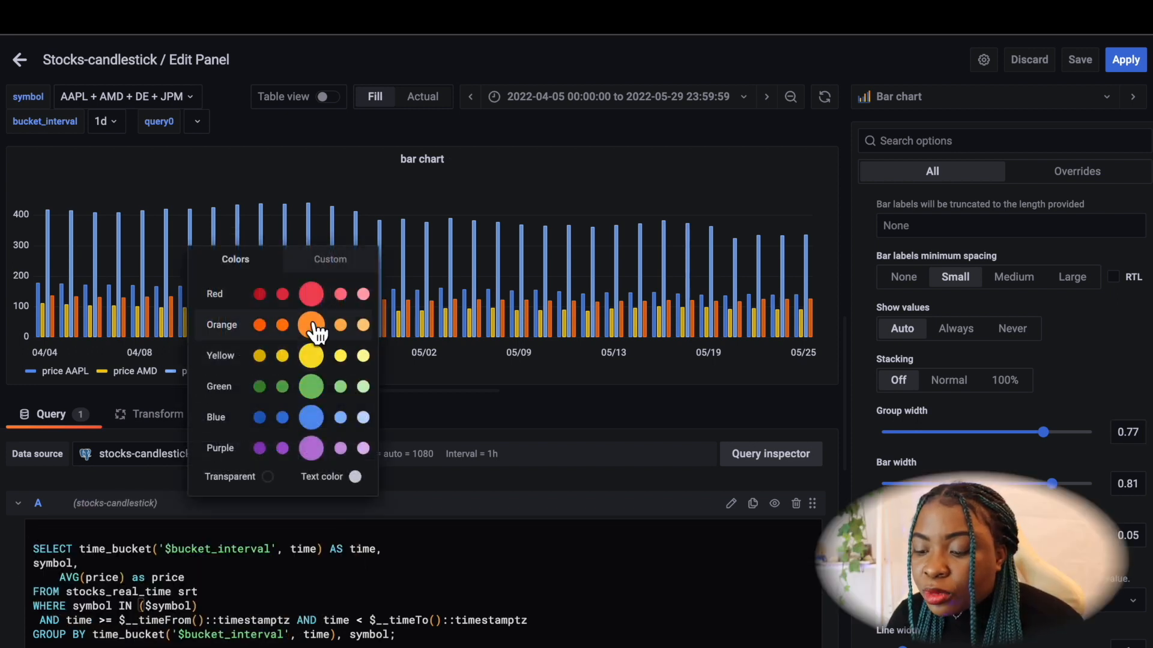
pyautogui.click(311, 294)
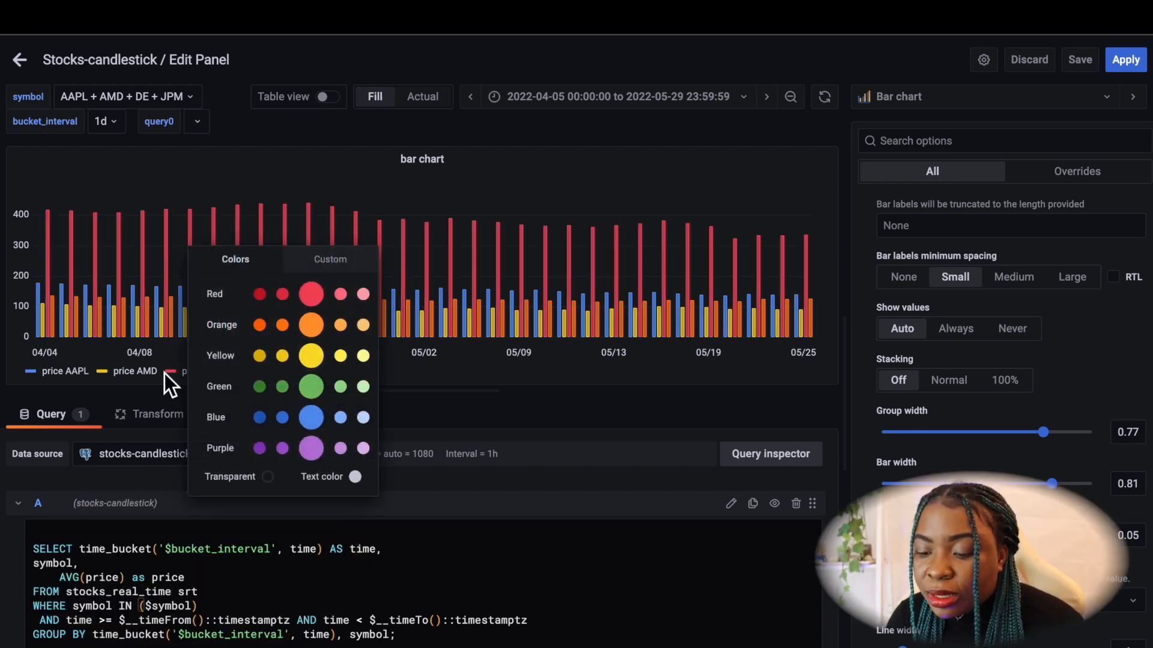
pyautogui.click(238, 378)
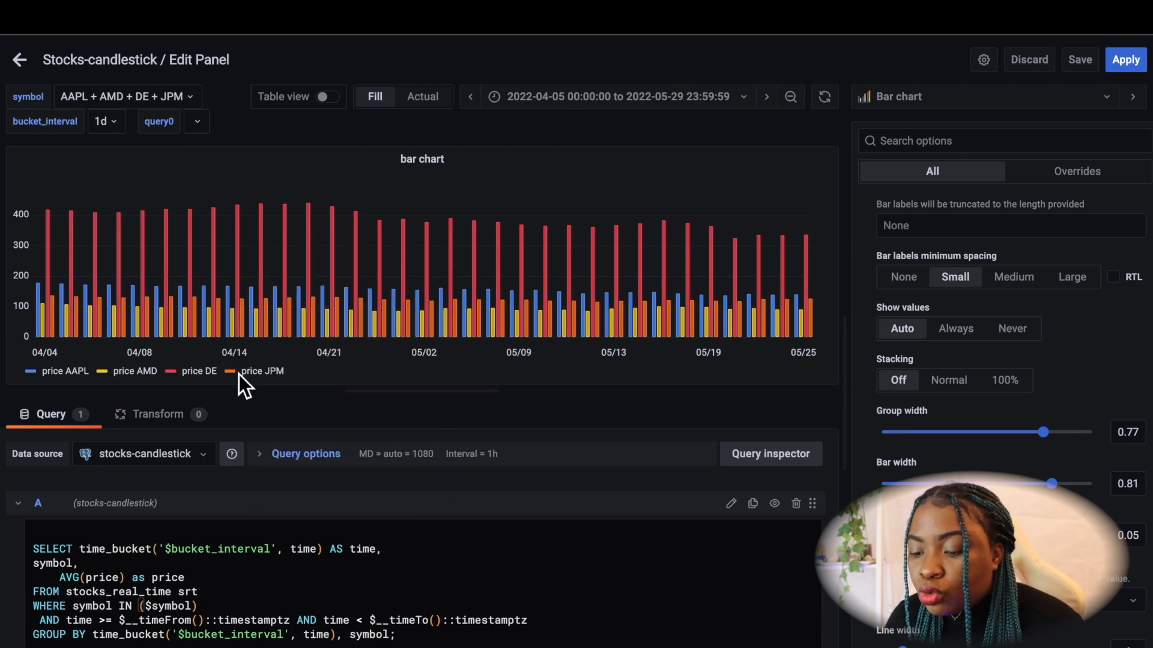
pyautogui.click(239, 375)
pyautogui.click(379, 398)
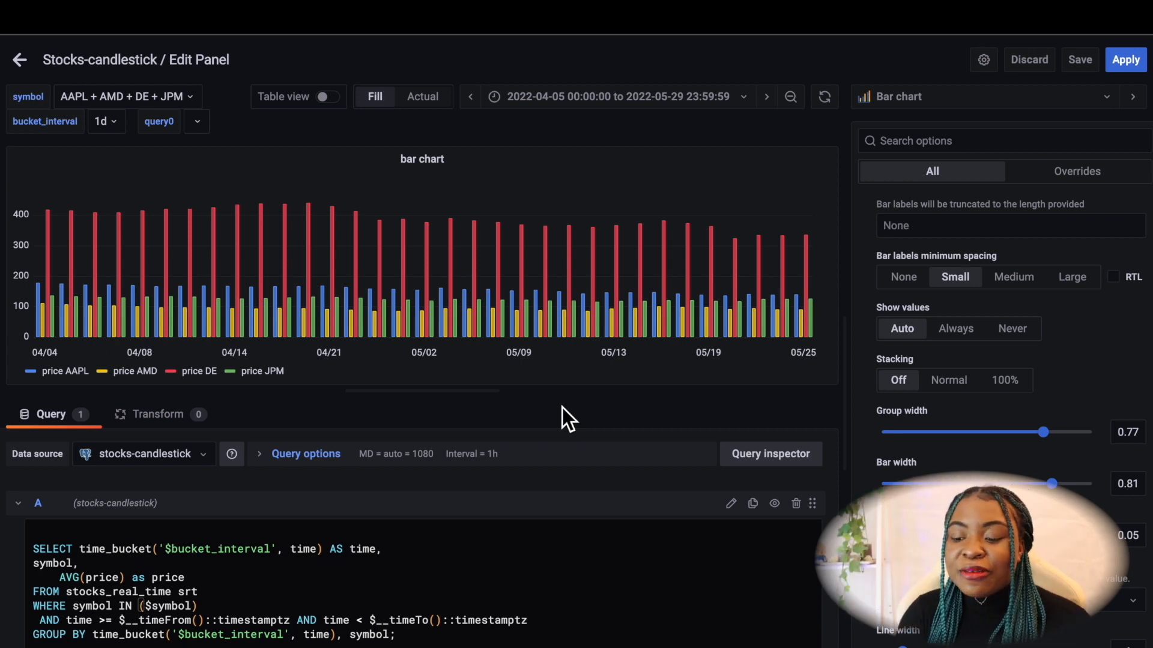
# - Replace the SQL query with one computing bucket_volume per symbol as MAX(day_volume) minus its LAG, and review its volume expression
pyautogui.scroll(-1, 420, 628)
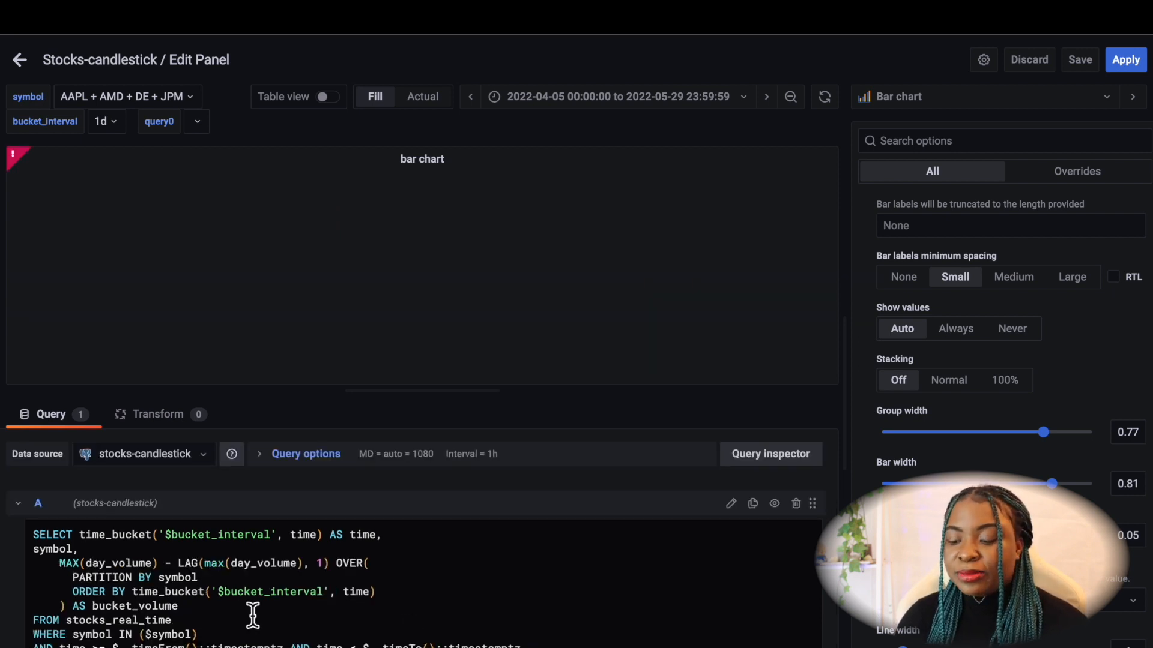
pyautogui.scroll(-3, 253, 615)
pyautogui.scroll(1, 253, 609)
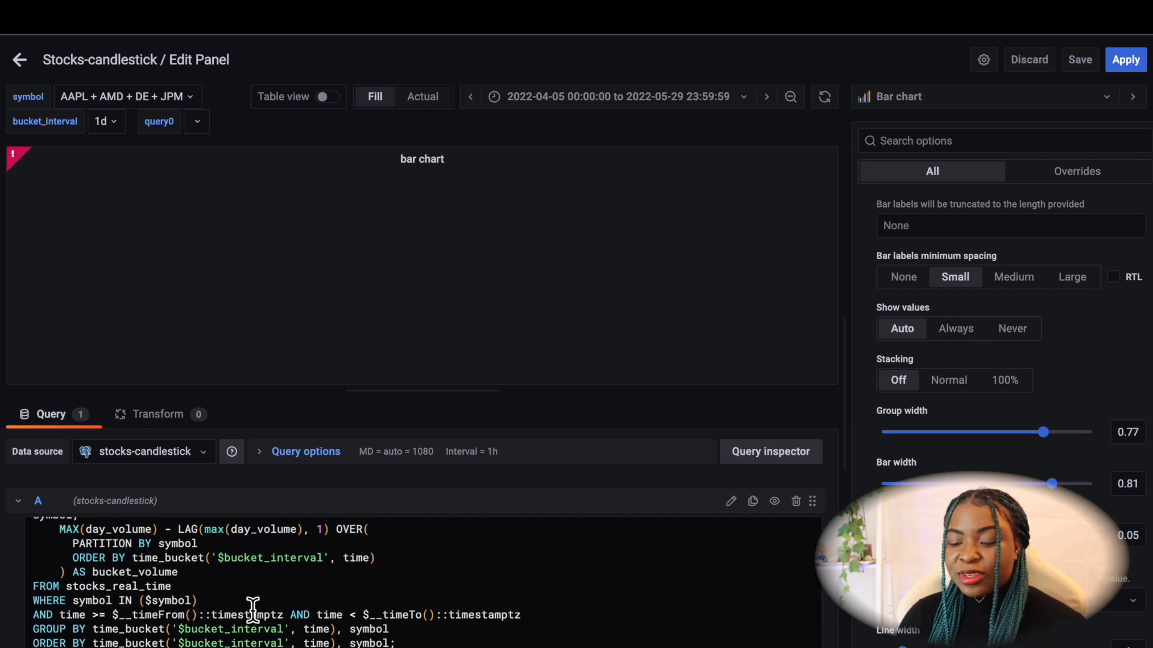
pyautogui.scroll(1, 253, 609)
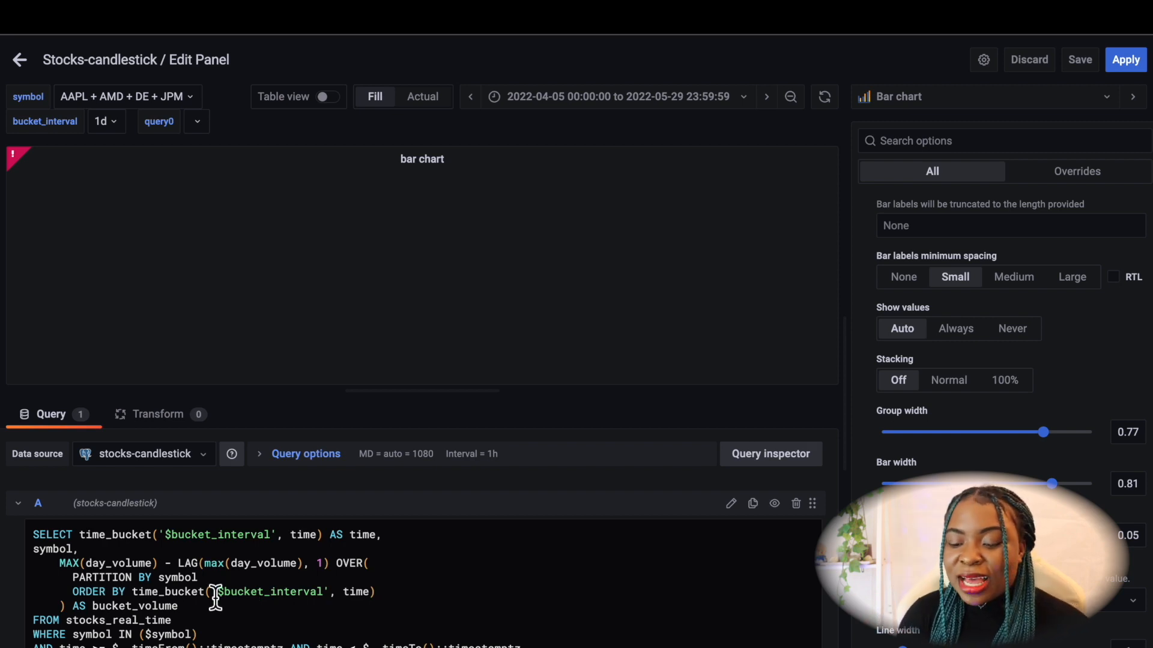
pyautogui.moveTo(58, 569); pyautogui.dragTo(204, 609)
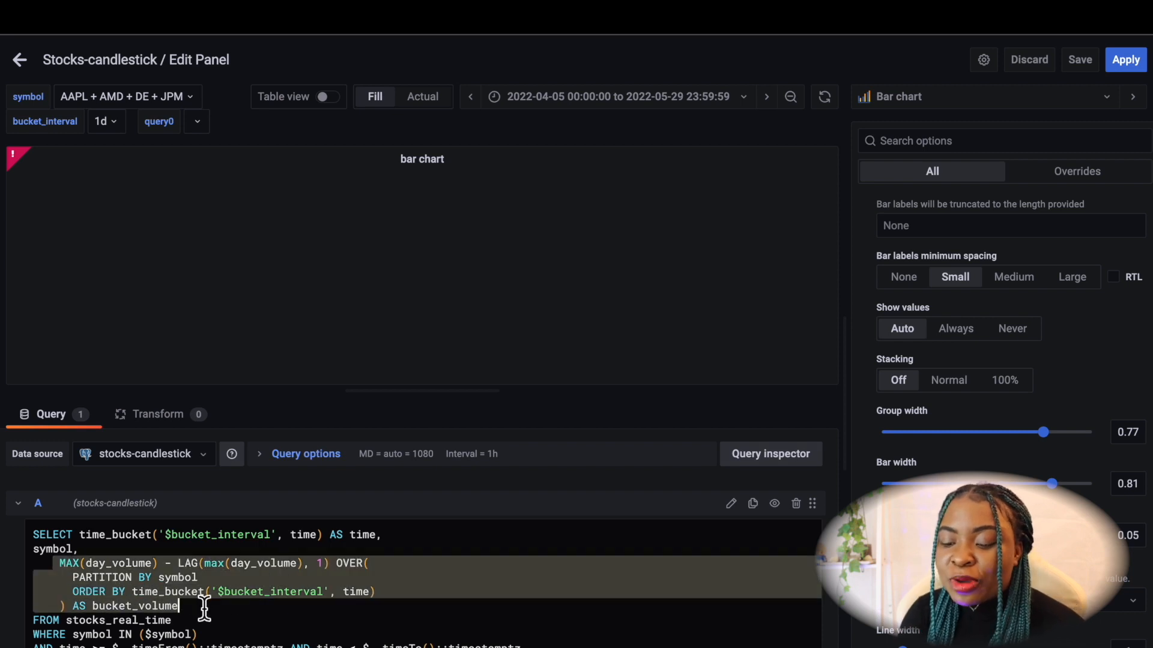
pyautogui.click(157, 575)
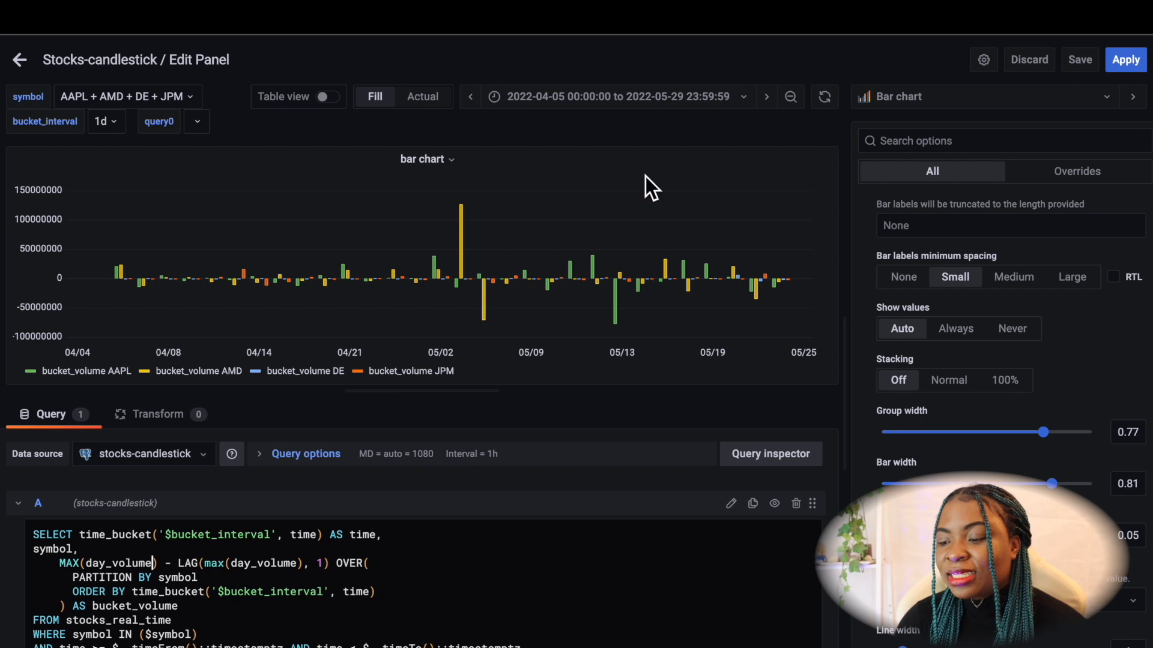
# - Set the dashboard's absolute time range to the single day 2022-04-14, from 00:00:00 to 23:59:59
pyautogui.click(639, 102)
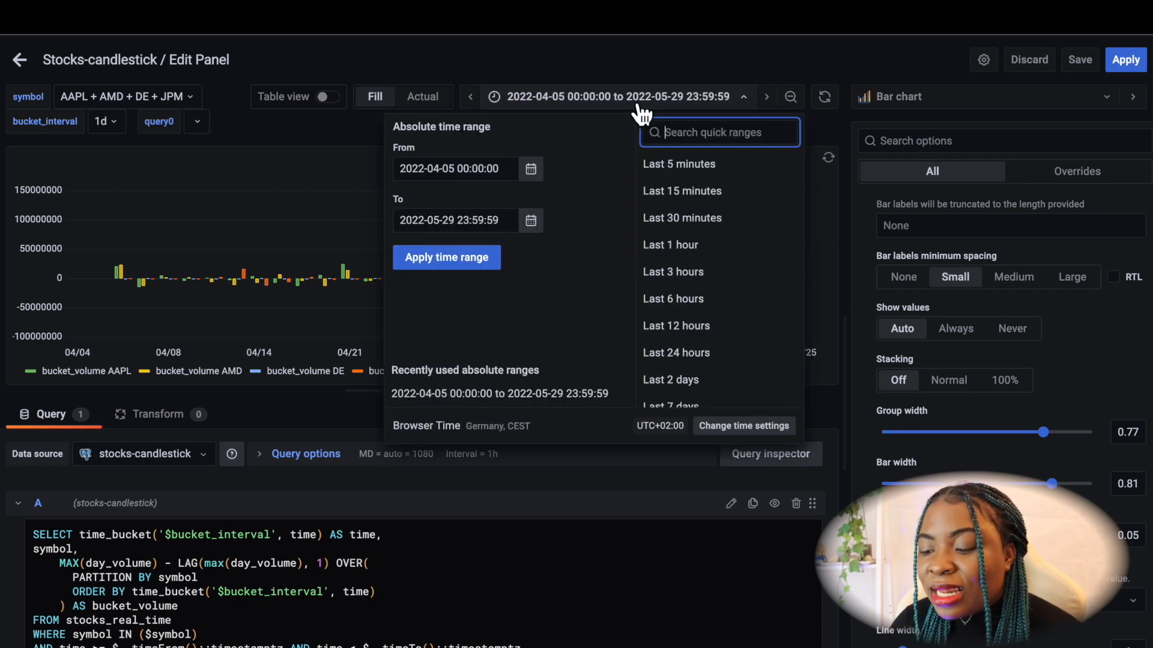
pyautogui.click(531, 170)
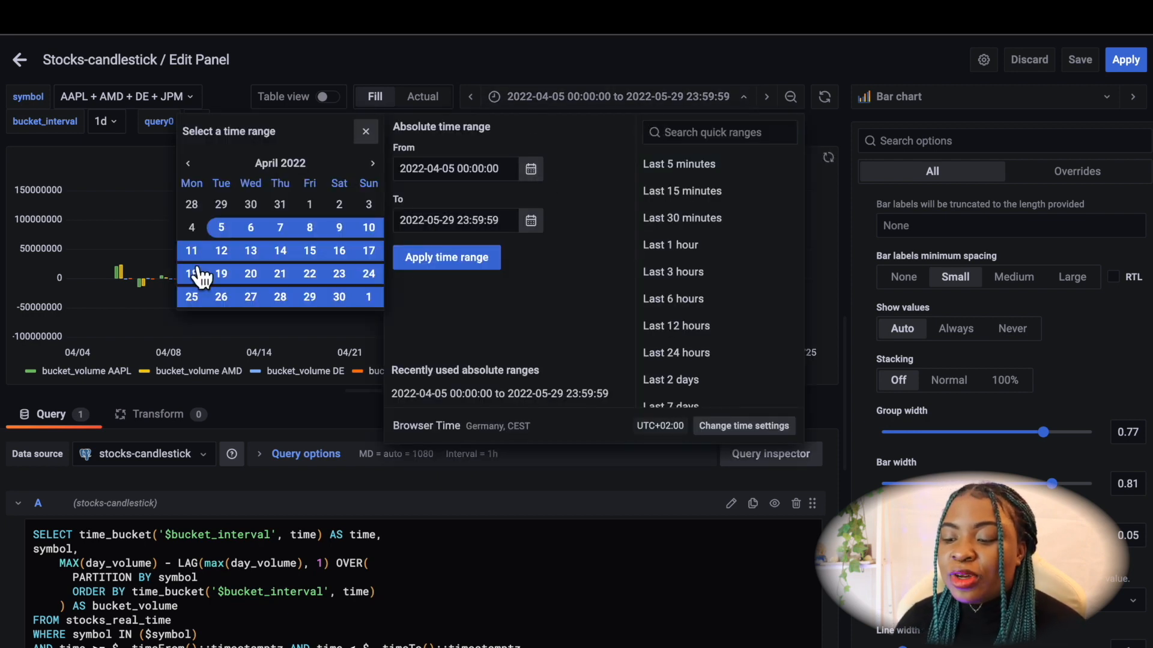
pyautogui.click(287, 254)
pyautogui.click(295, 260)
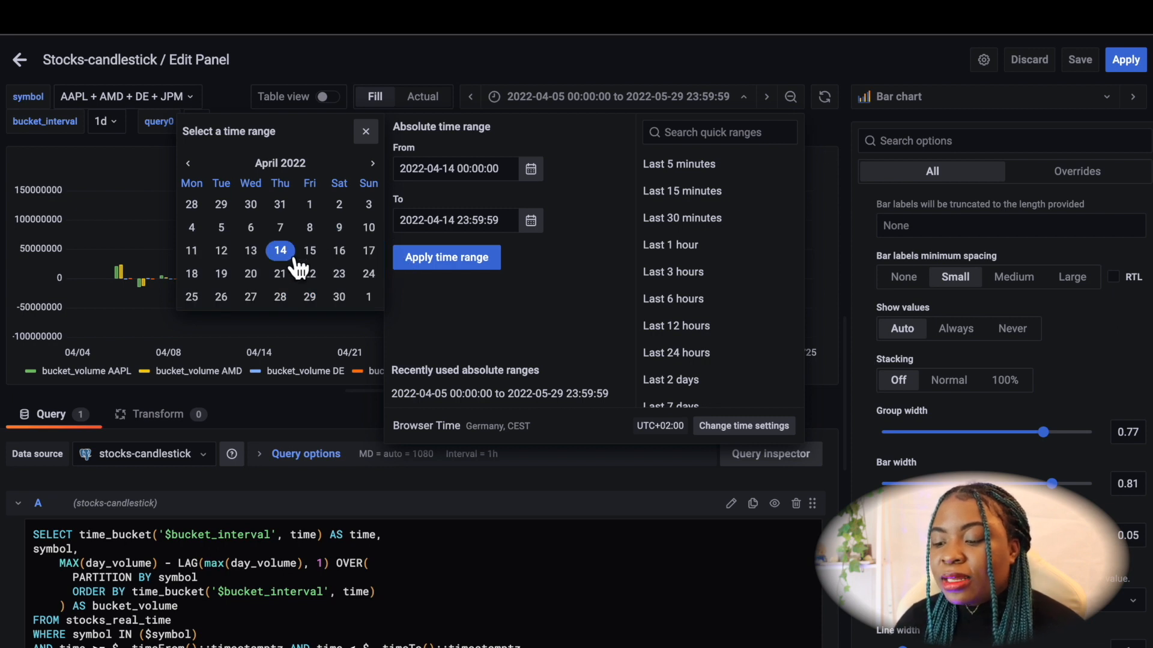
pyautogui.click(431, 261)
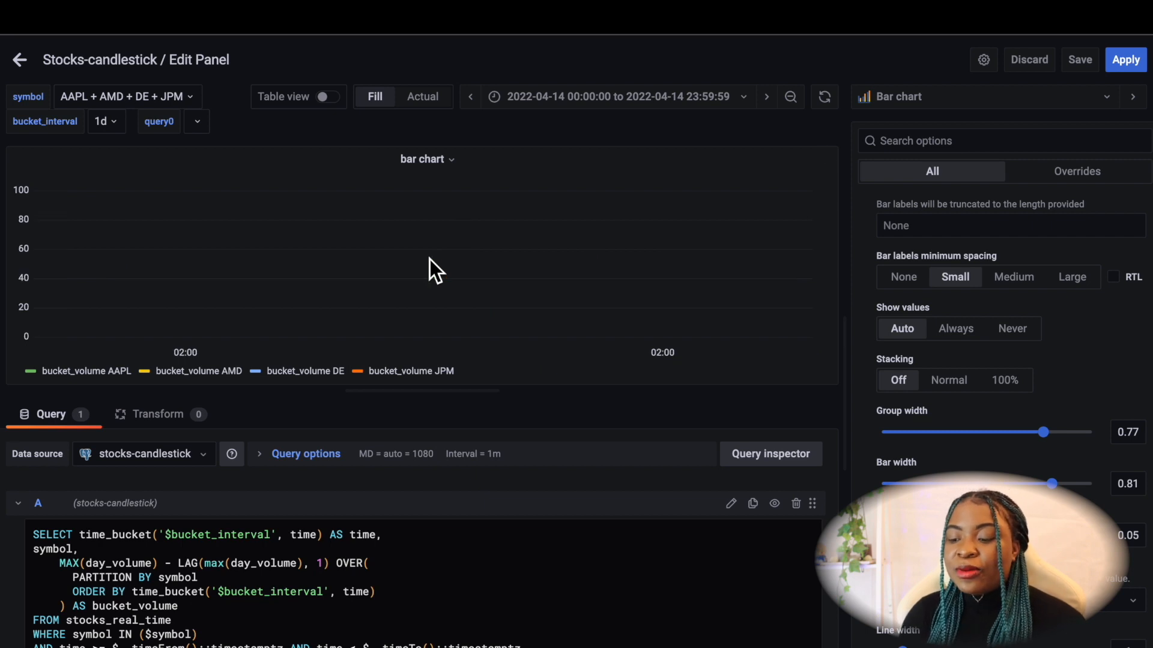
# - Set the bucket_interval variable to 10m and refresh the panel's data
pyautogui.click(108, 122)
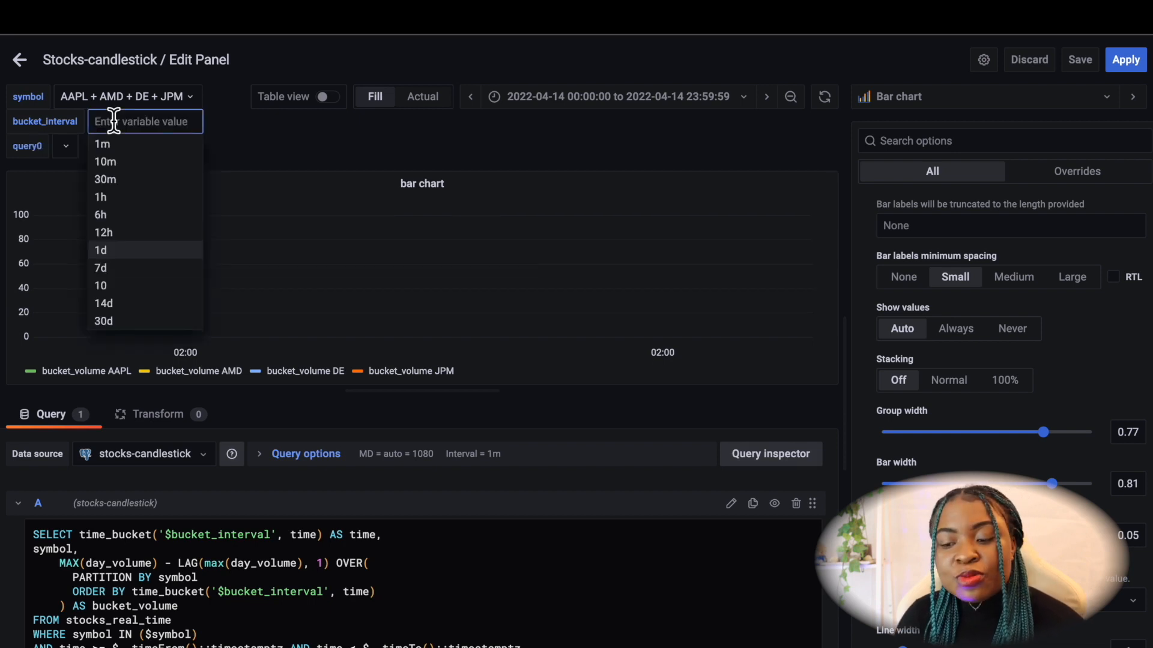
pyautogui.click(120, 165)
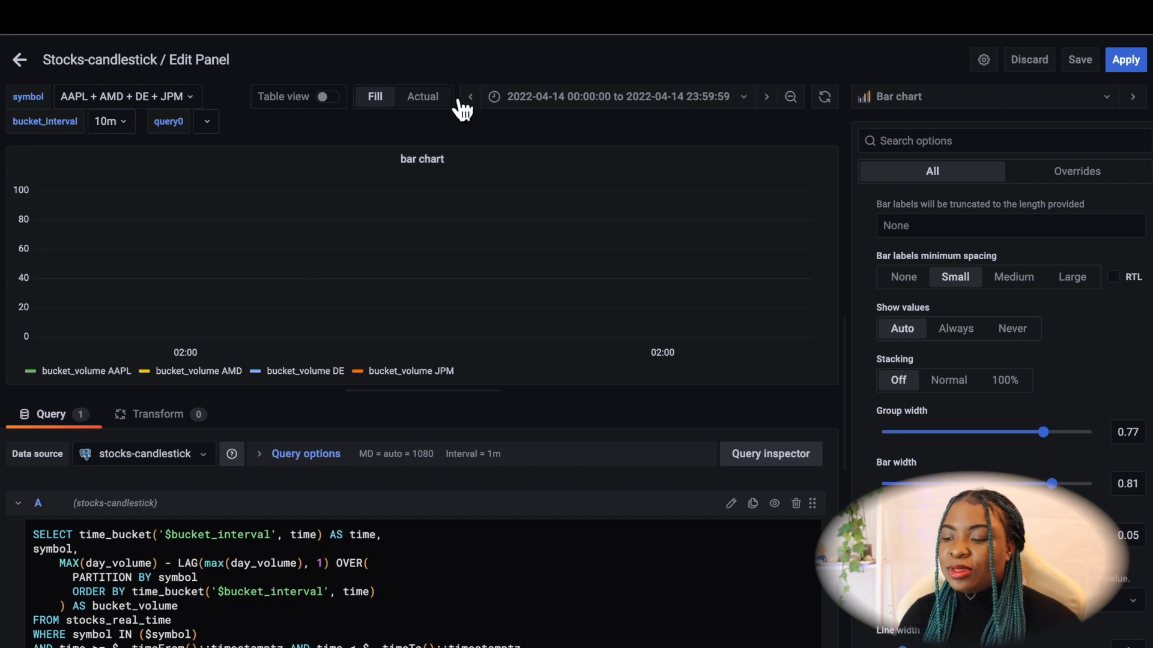
pyautogui.click(833, 102)
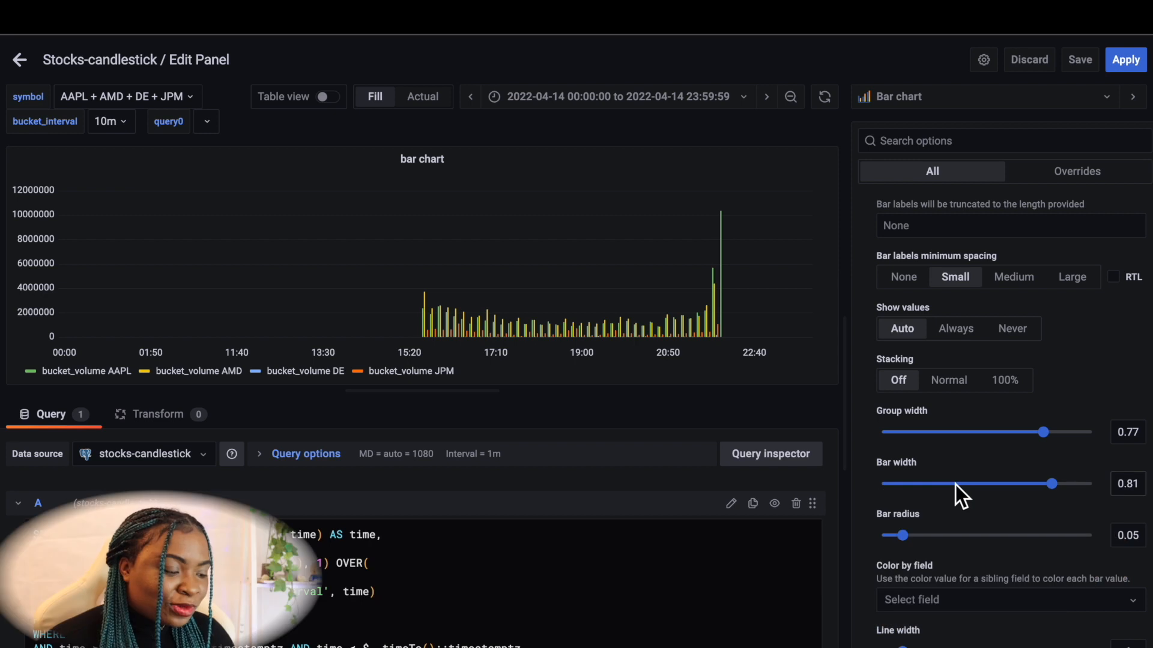
# - Look through the bar chart's display options, from bar styling, tooltip and legend to axis, standard options and thresholds
pyautogui.scroll(-1, 955, 484)
pyautogui.scroll(-10, 955, 484)
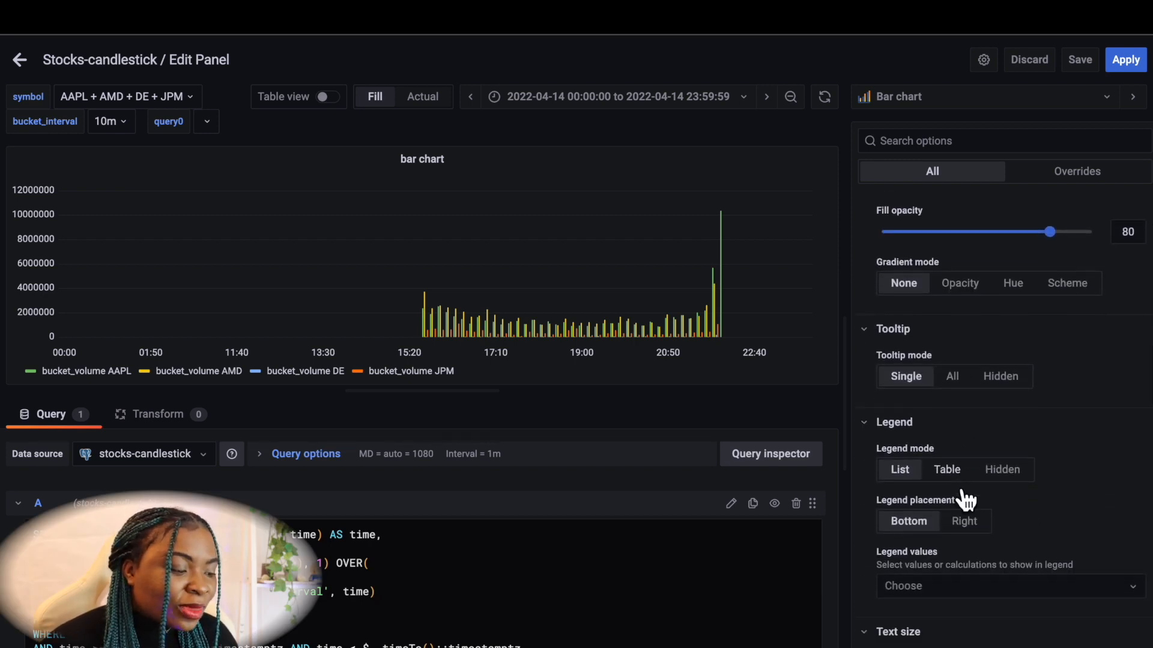
pyautogui.scroll(-5, 965, 500)
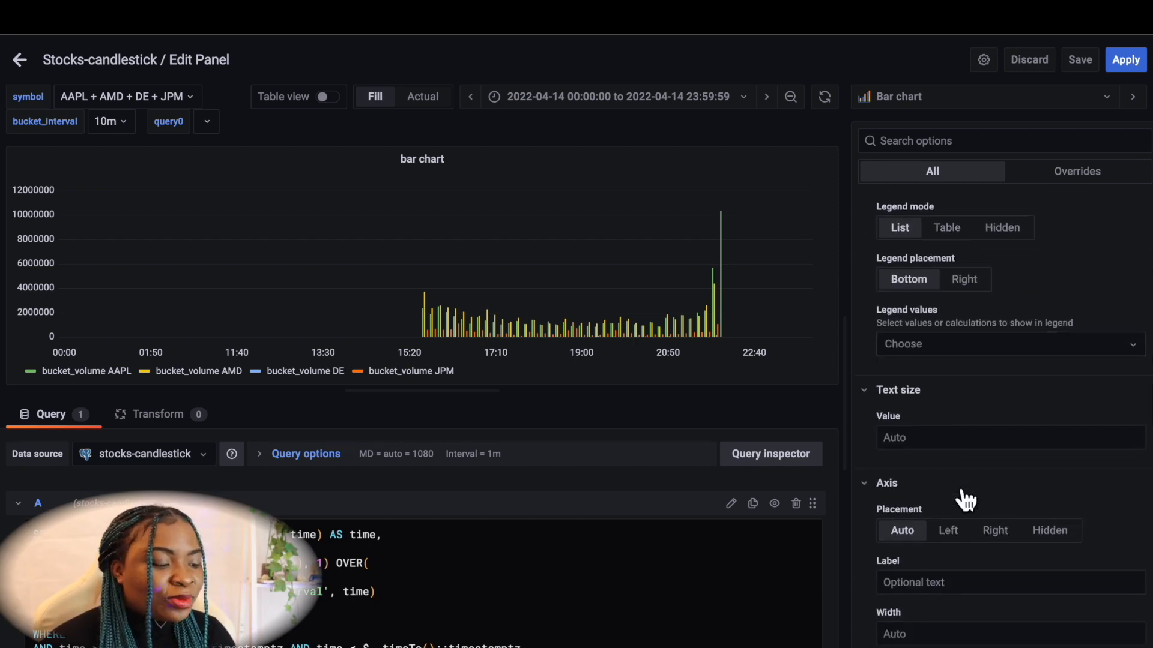
pyautogui.scroll(-13, 965, 500)
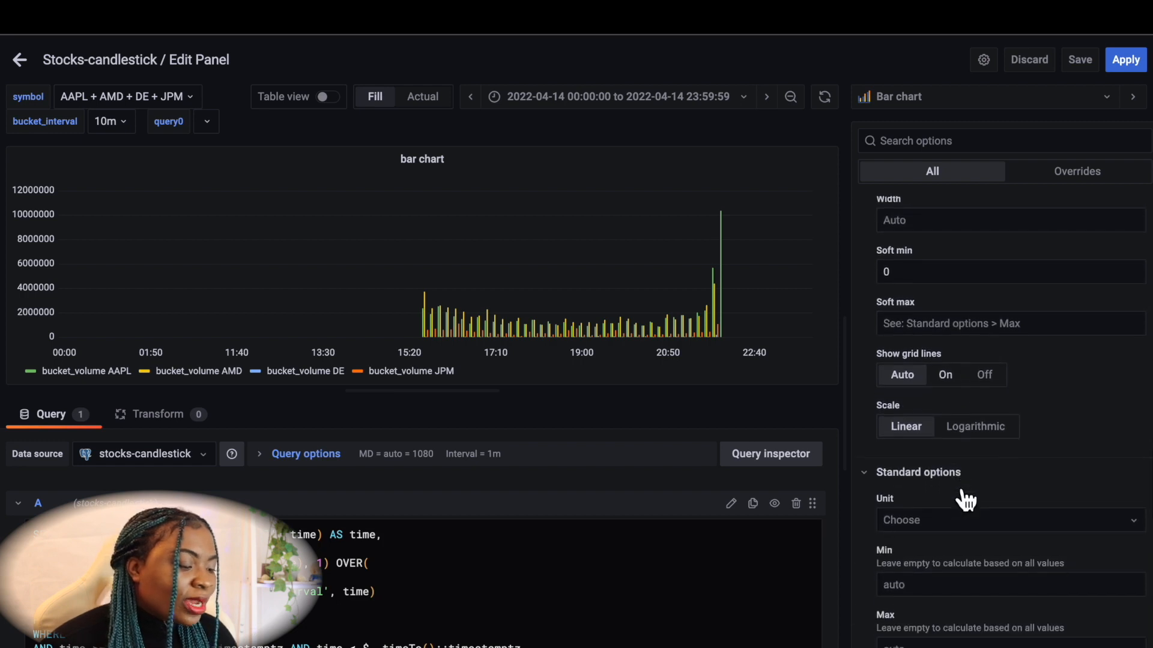
pyautogui.scroll(-10, 956, 484)
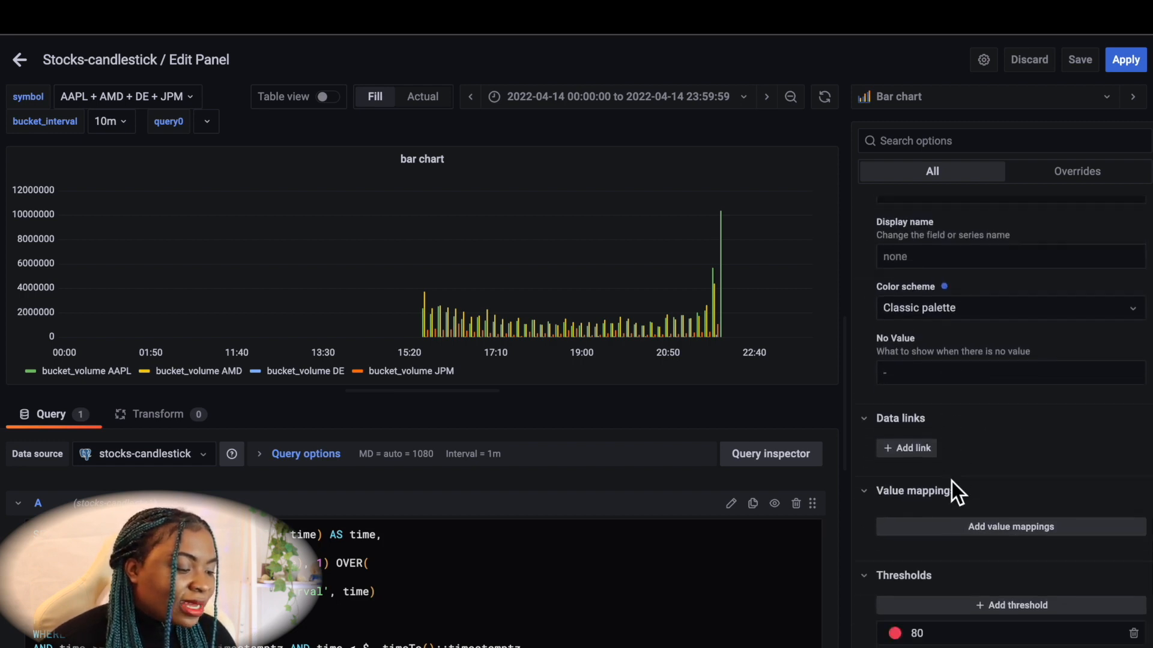
pyautogui.scroll(15, 952, 485)
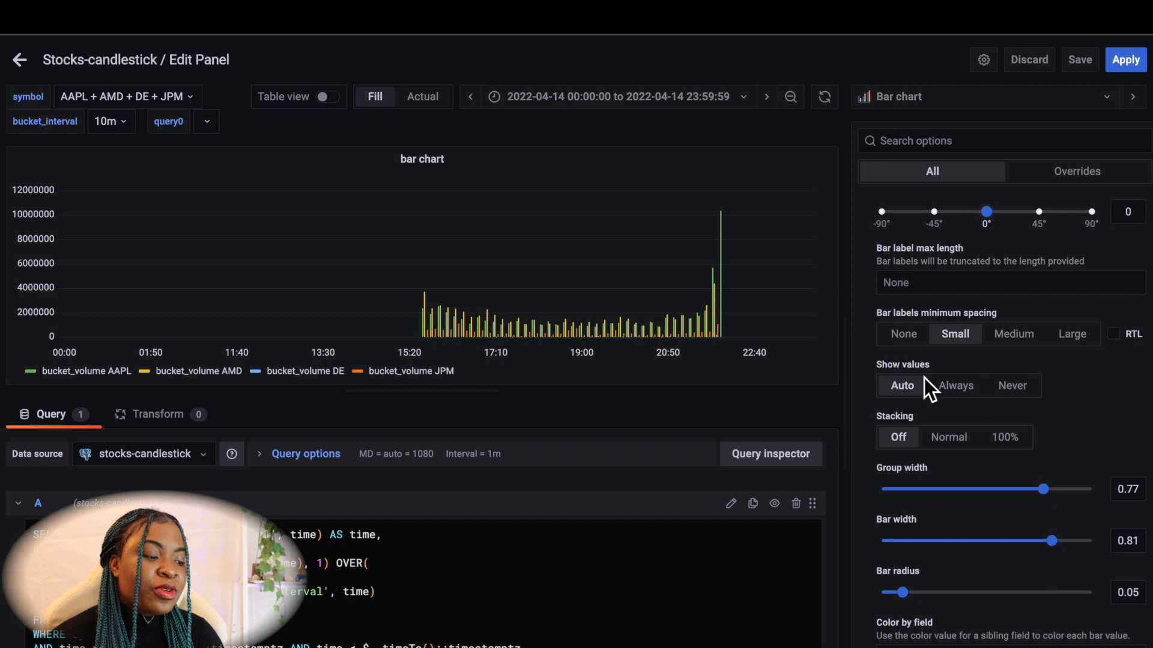
pyautogui.scroll(3, 919, 327)
pyautogui.scroll(-3, 918, 328)
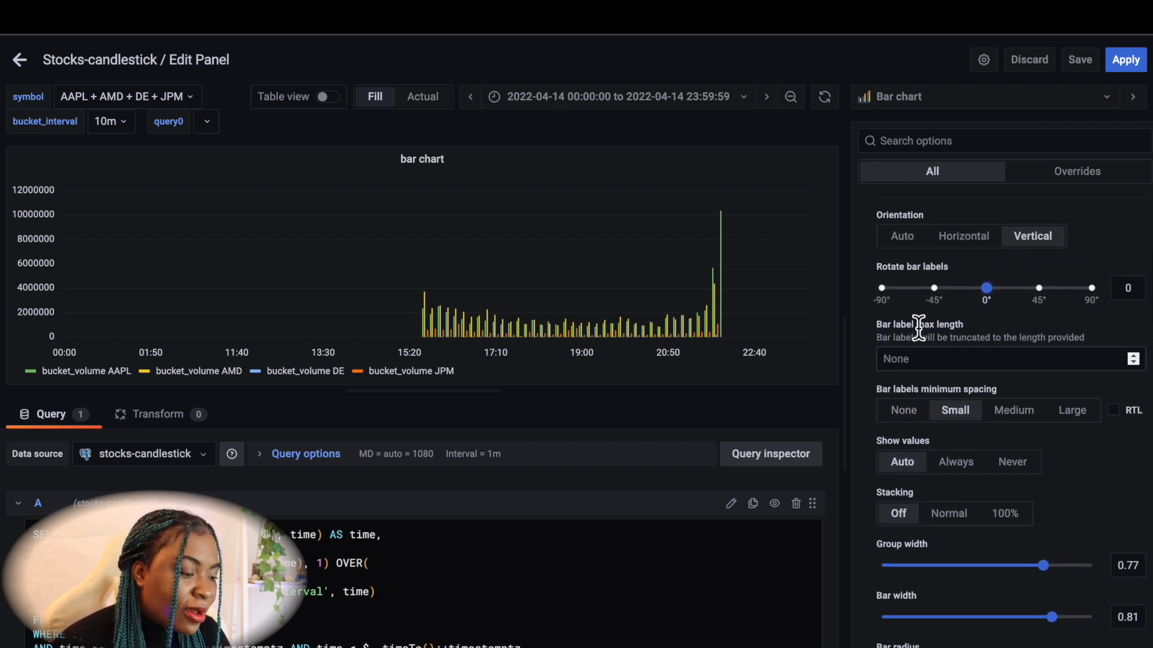
pyautogui.scroll(-3, 919, 327)
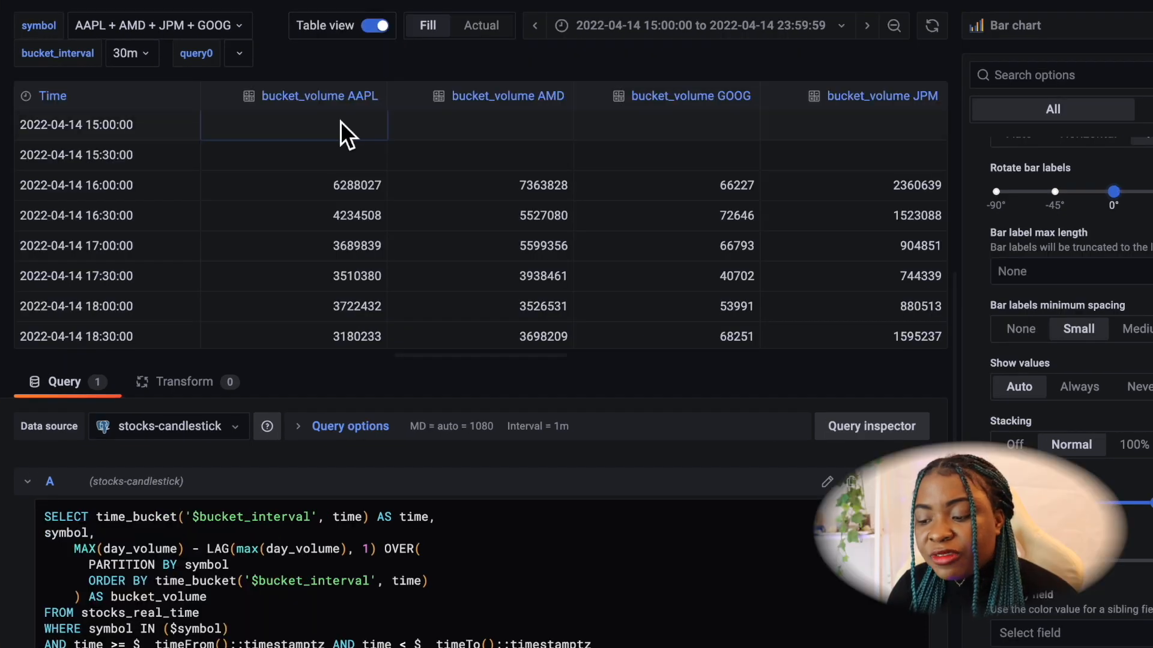
# - Examine each symbol's bucket_volume values over time in the table view, and switch back to the bar chart
pyautogui.scroll(-3, 330, 178)
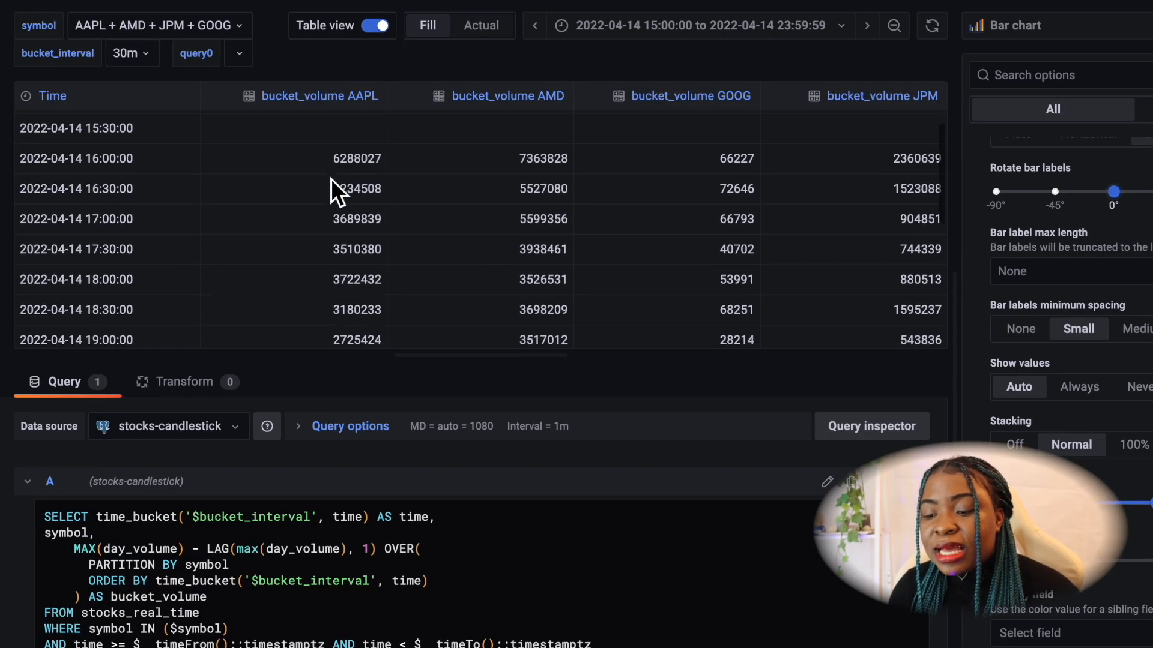
pyautogui.scroll(-5, 330, 179)
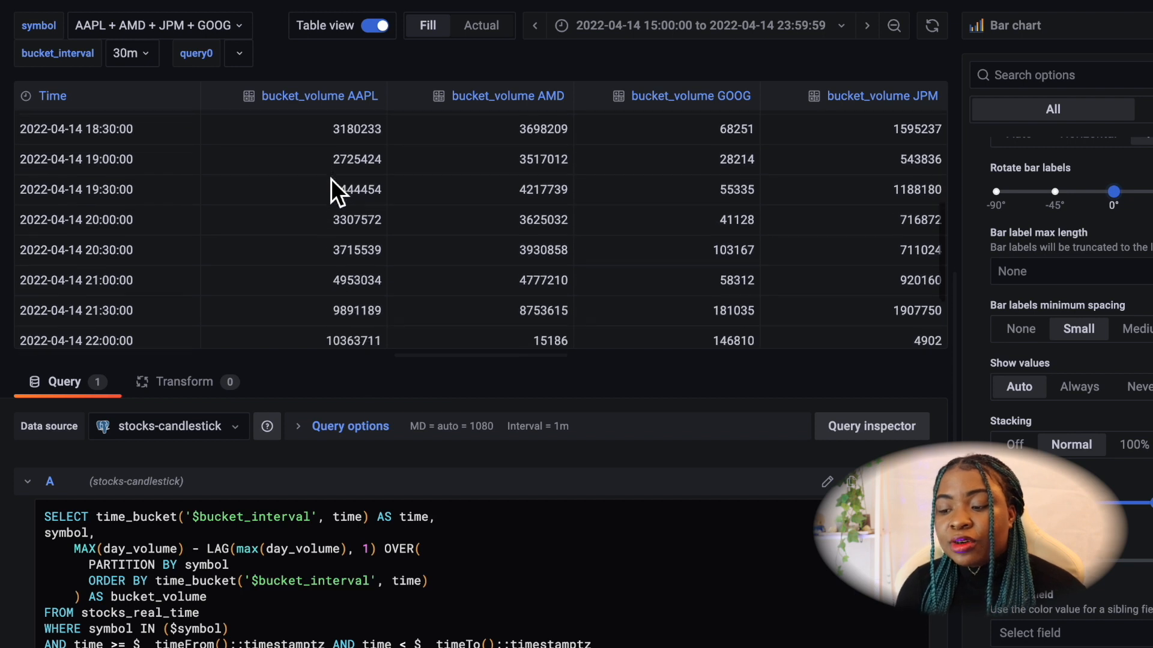
pyautogui.scroll(-2, 331, 178)
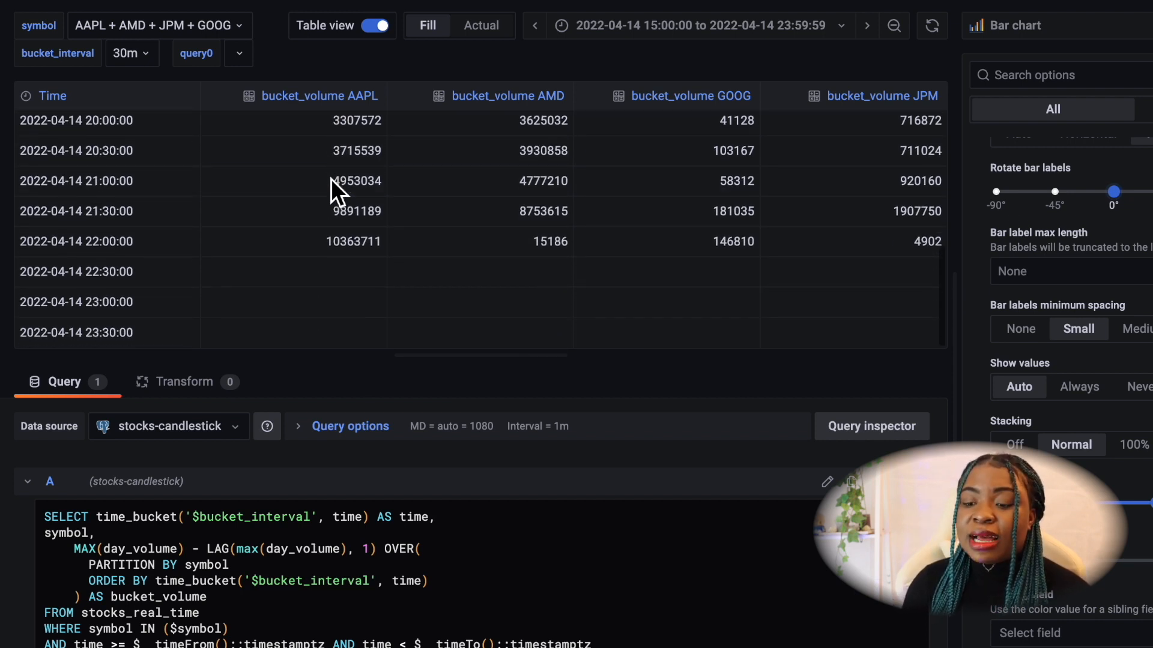
pyautogui.scroll(4, 330, 178)
pyautogui.scroll(5, 330, 179)
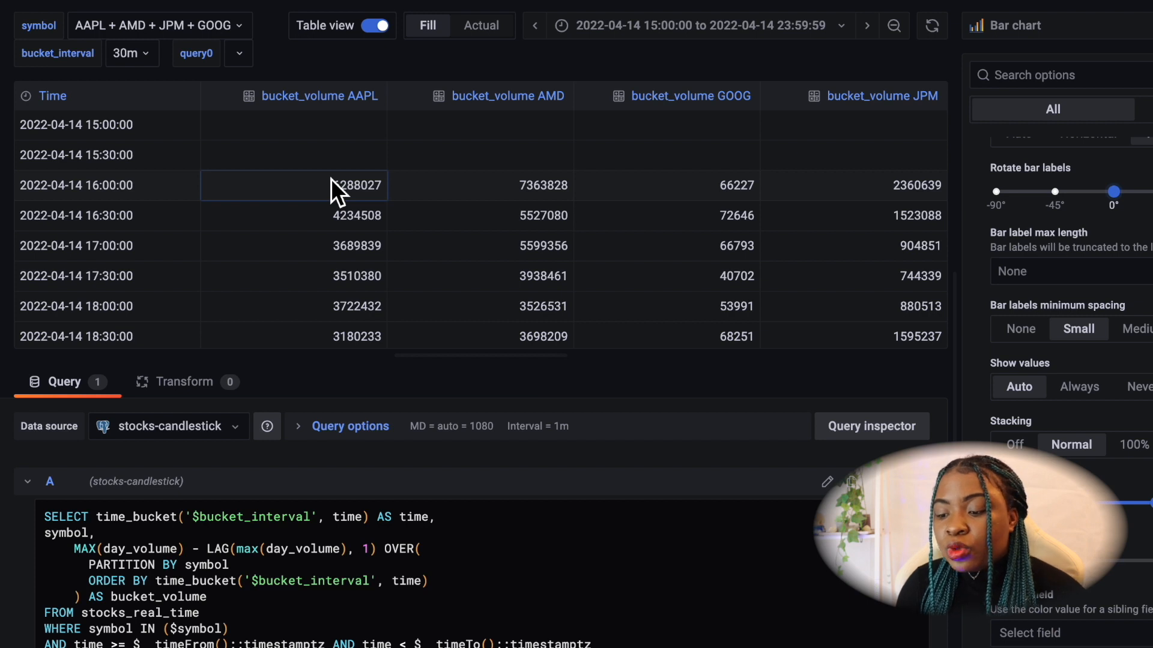
pyautogui.click(375, 25)
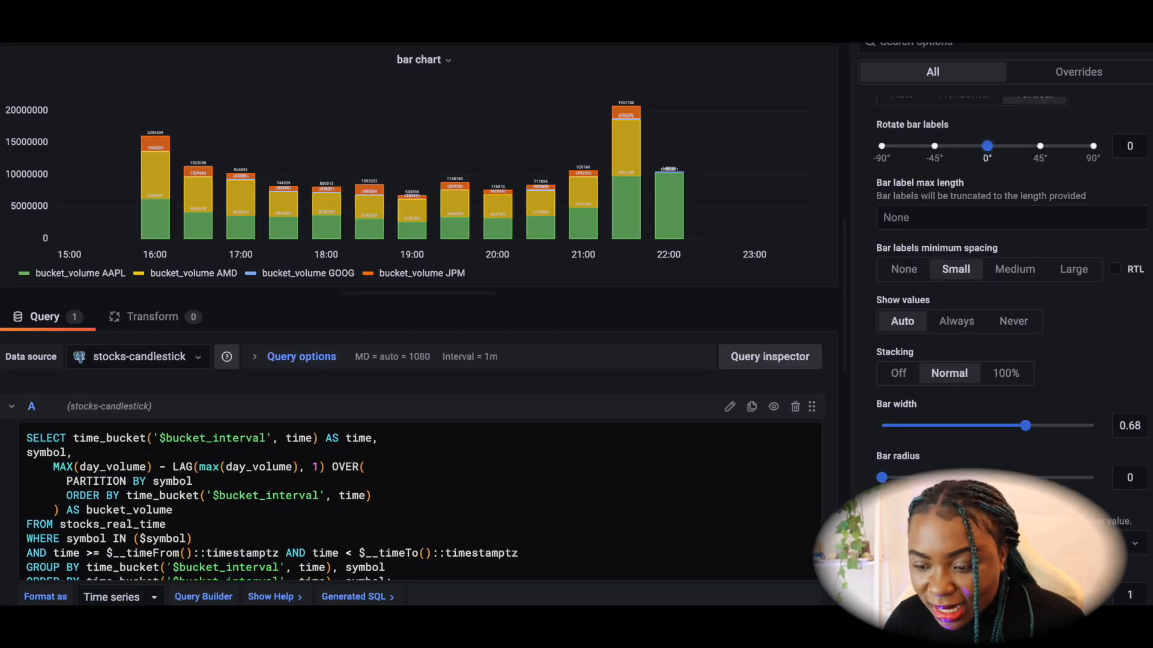